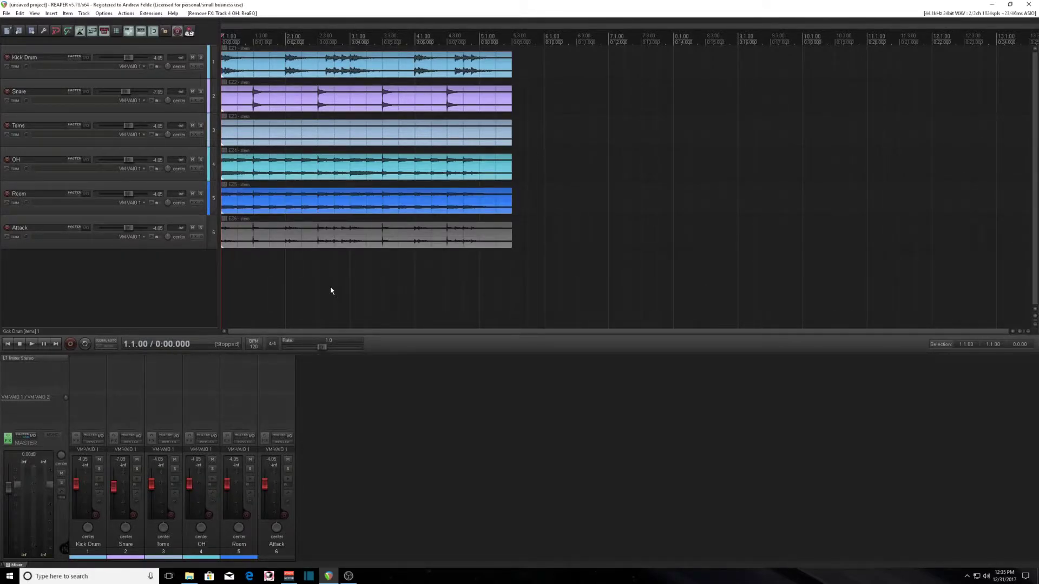
Step: Play the full drum mix, add the ReaEQ effect to the Kick Drum track and enlarge the equalizer
{"action": "key", "text": "space"}
{"action": "double_click", "coordinate": [93, 364]}
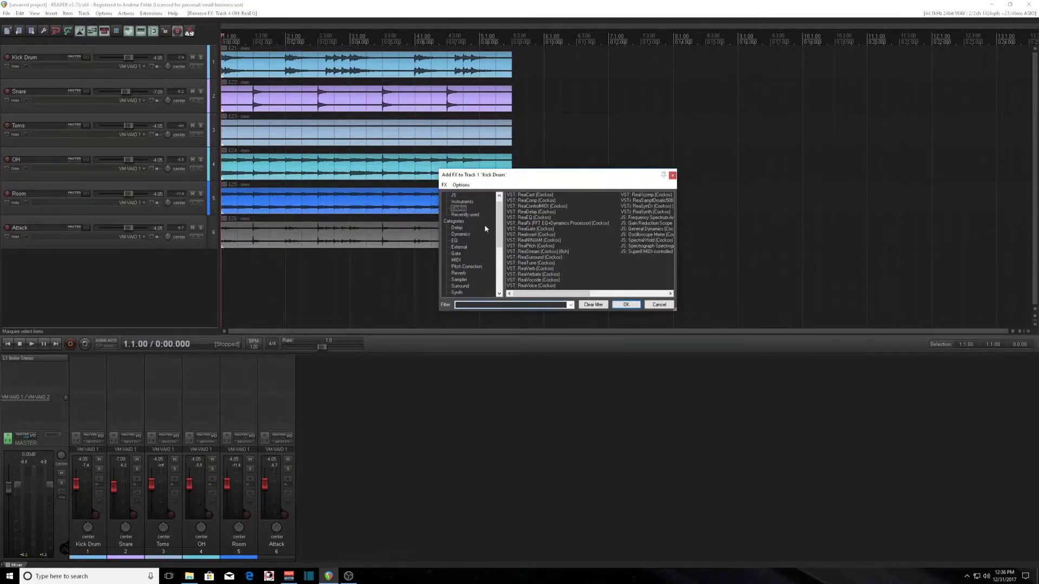
{"action": "left_click", "coordinate": [536, 217]}
{"action": "left_click", "coordinate": [626, 304]}
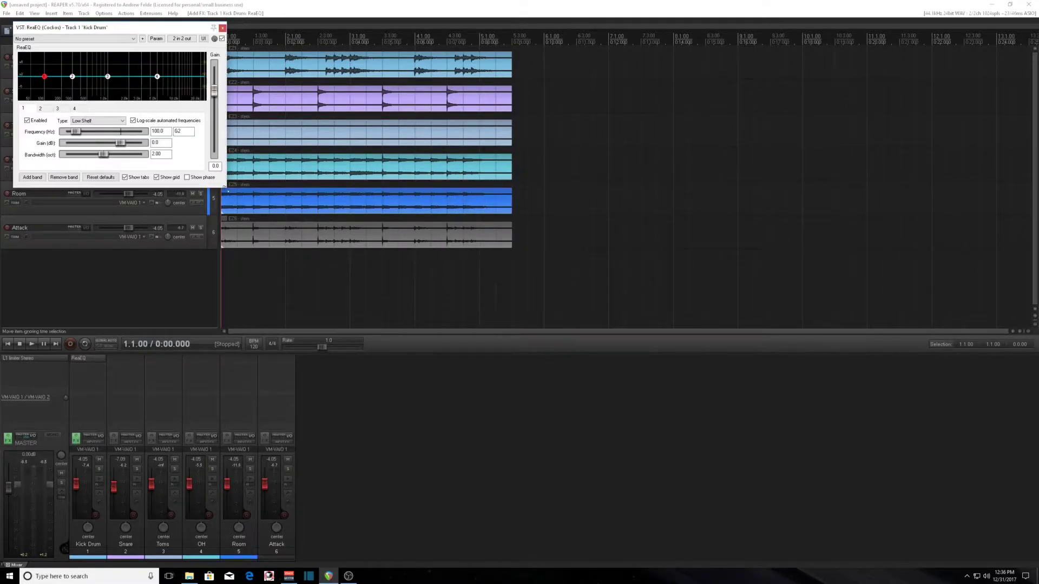
{"action": "left_click_drag", "start_coordinate": [224, 187], "coordinate": [599, 360]}
{"action": "left_click_drag", "start_coordinate": [385, 31], "coordinate": [542, 114]}
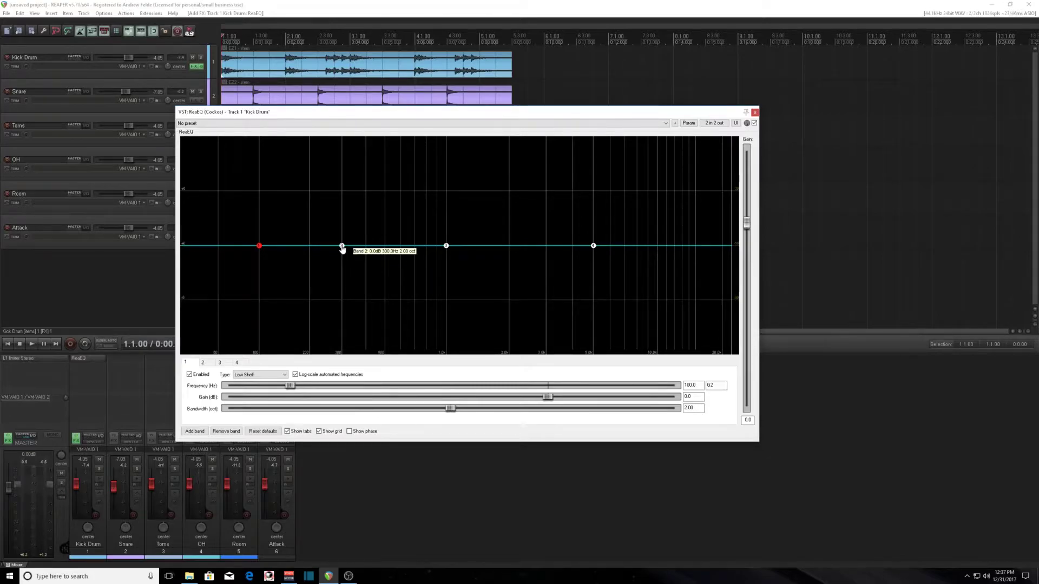
Step: Solo the Kick Drum track and play it to examine its frequency spectrum in ReaEQ
{"action": "left_click", "coordinate": [200, 57]}
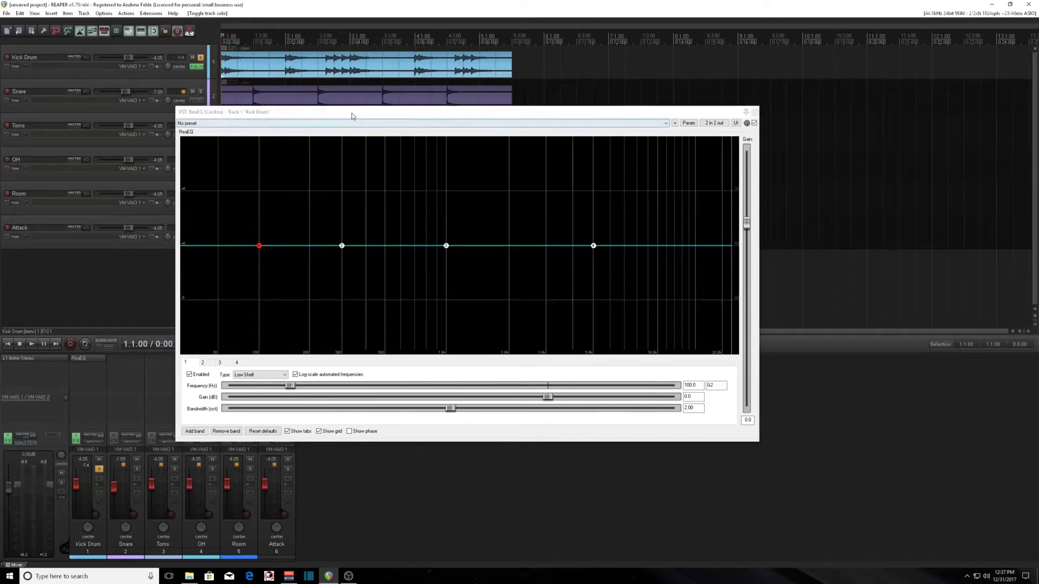
{"action": "left_click_drag", "start_coordinate": [352, 116], "coordinate": [407, 117]}
{"action": "key", "text": "space"}
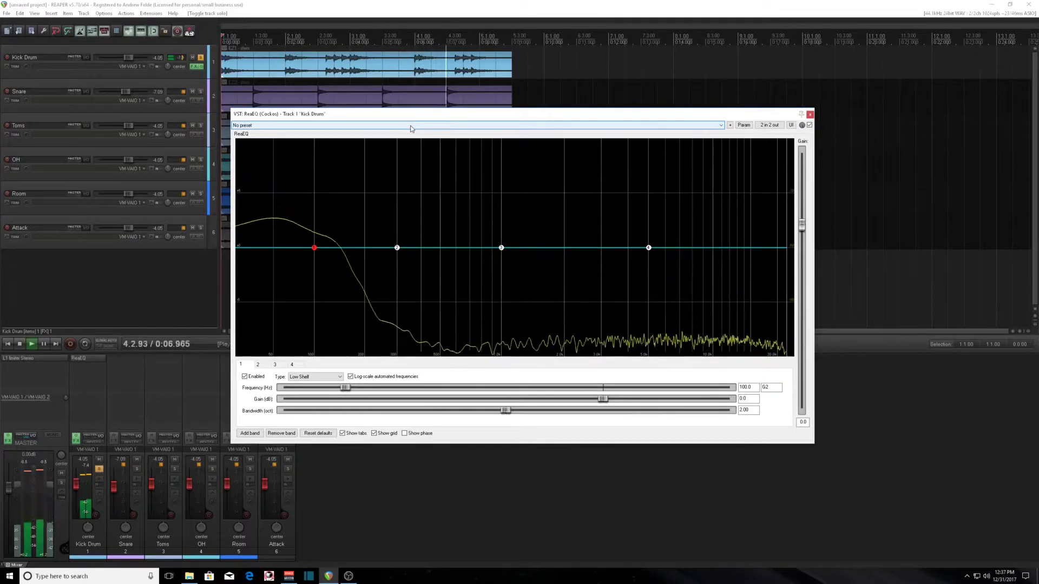
{"action": "key", "text": "space"}
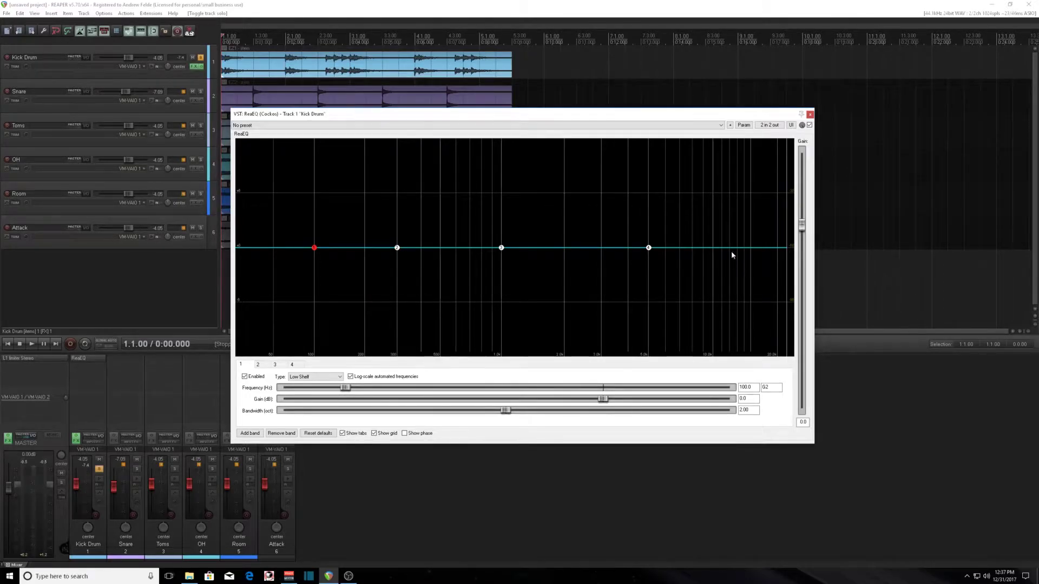
Step: Change band 4 of the kick drum's ReaEQ to a Low Pass filter at about 14,317 Hz
{"action": "left_click_drag", "start_coordinate": [573, 115], "coordinate": [569, 90]}
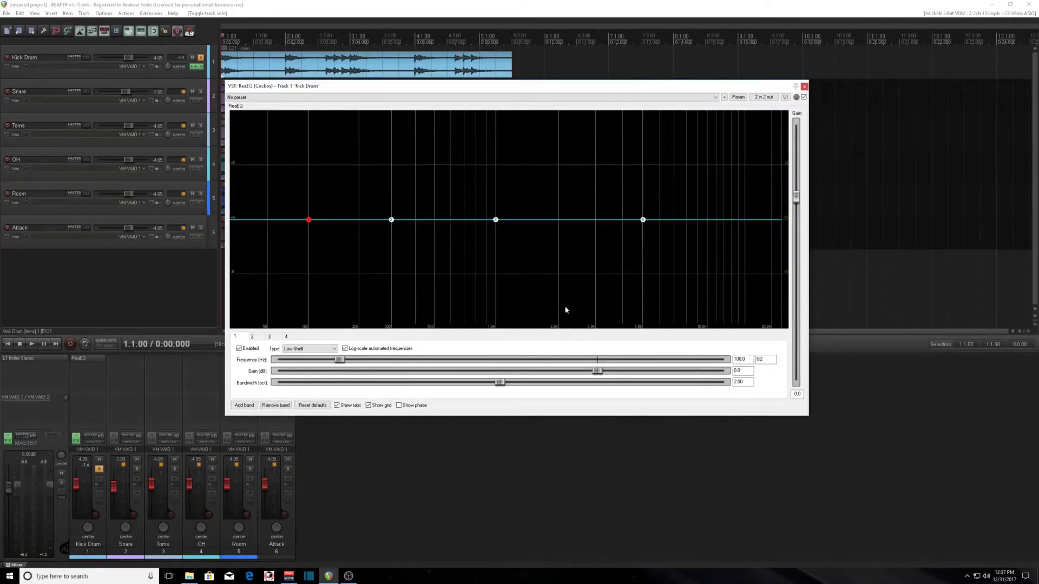
{"action": "left_click", "coordinate": [289, 340]}
{"action": "left_click", "coordinate": [306, 349]}
{"action": "left_click", "coordinate": [314, 373]}
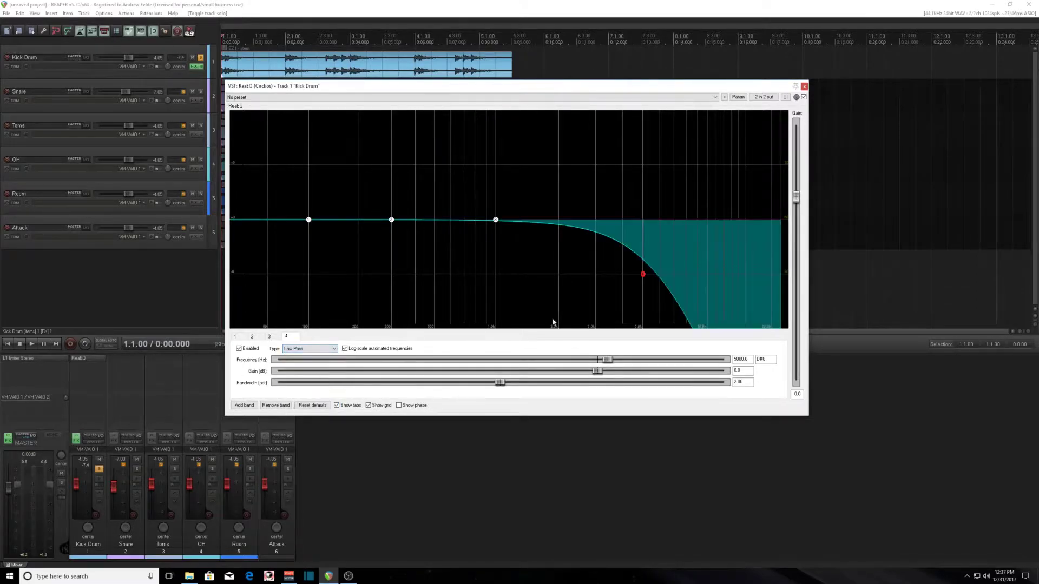
{"action": "left_click_drag", "start_coordinate": [607, 360], "coordinate": [686, 363]}
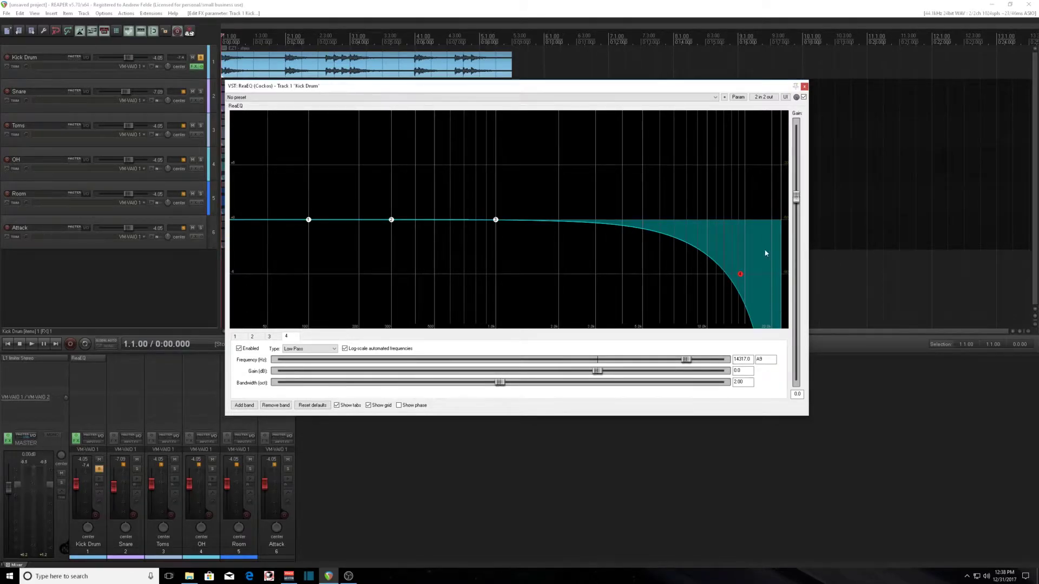
{"action": "left_click_drag", "start_coordinate": [569, 88], "coordinate": [574, 160]}
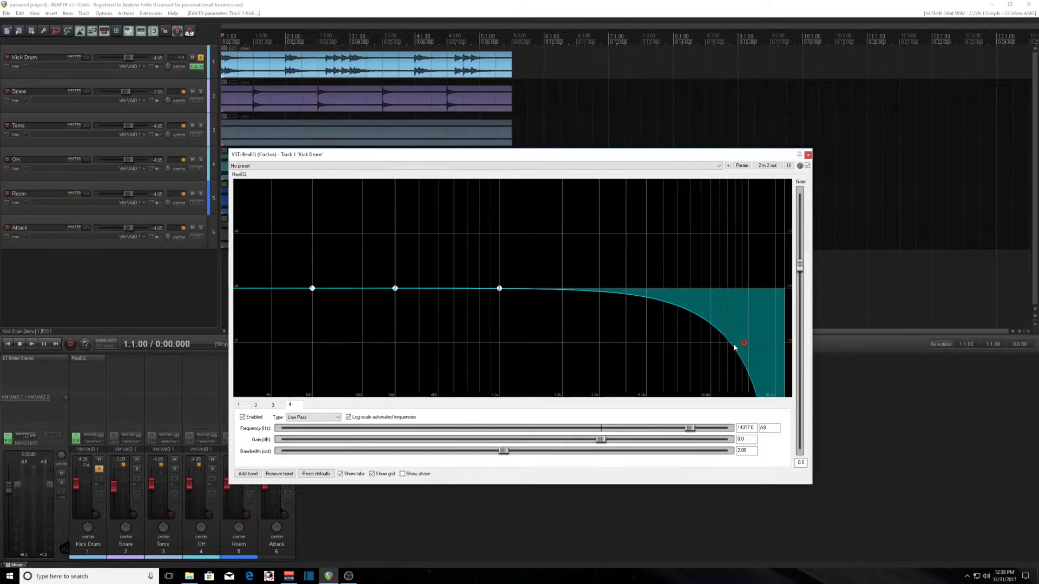
Step: Raise the kick drum's low-pass frequency to about 18,042 Hz while listening, check band 1, and close the equalizer
{"action": "key", "text": "space"}
{"action": "left_click_drag", "start_coordinate": [745, 344], "coordinate": [767, 348]}
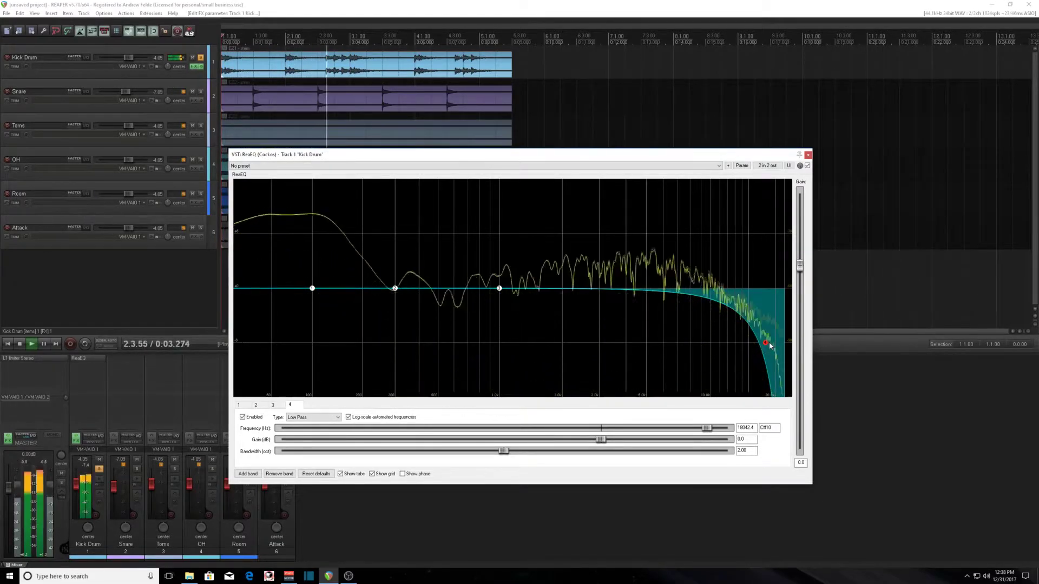
{"action": "key", "text": "space"}
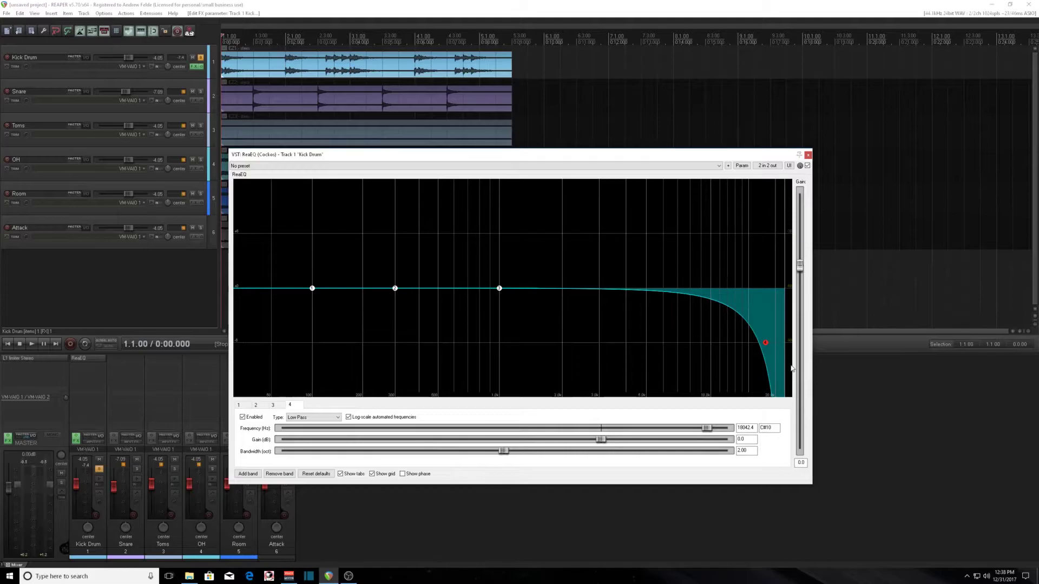
{"action": "left_click", "coordinate": [242, 406]}
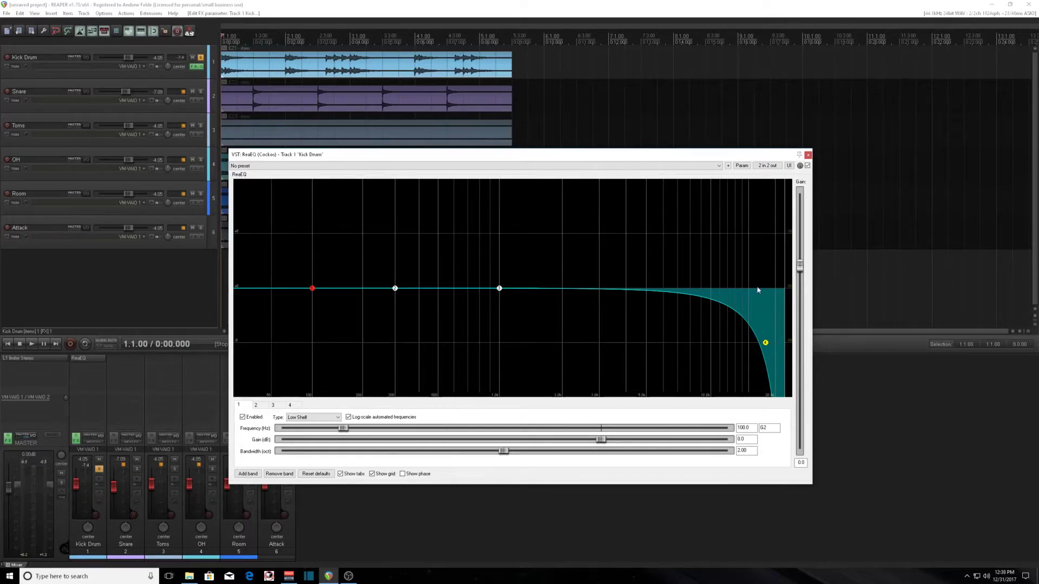
{"action": "left_click", "coordinate": [807, 155]}
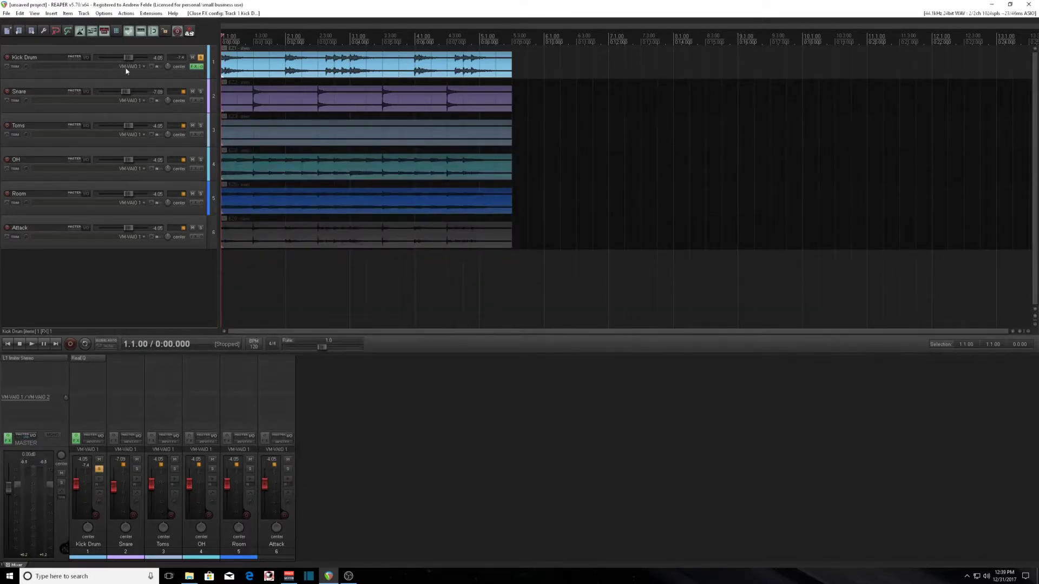
Step: Switch the solo from Kick Drum to Snare, copy the kick's ReaEQ onto the Snare track and open it
{"action": "left_click", "coordinate": [169, 105]}
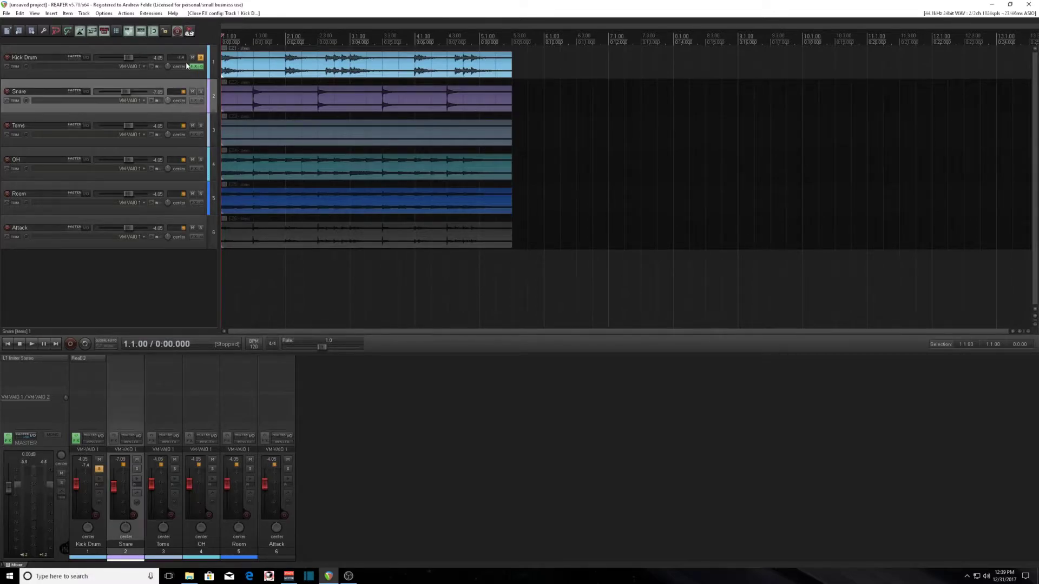
{"action": "left_click", "coordinate": [200, 57]}
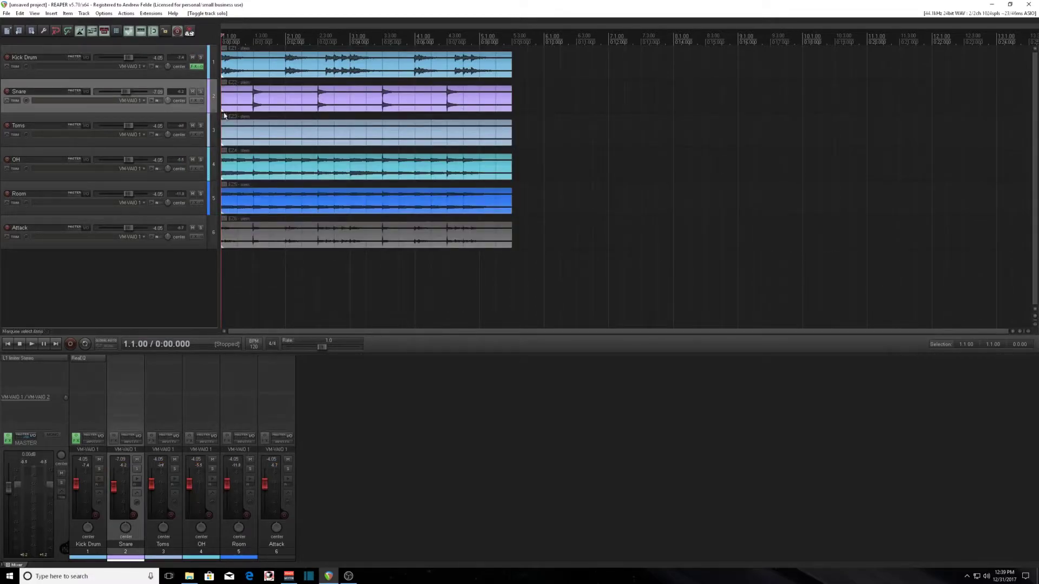
{"action": "left_click", "coordinate": [201, 92]}
{"action": "left_click_drag", "start_coordinate": [116, 361], "coordinate": [124, 359]}
{"action": "left_click", "coordinate": [126, 359]}
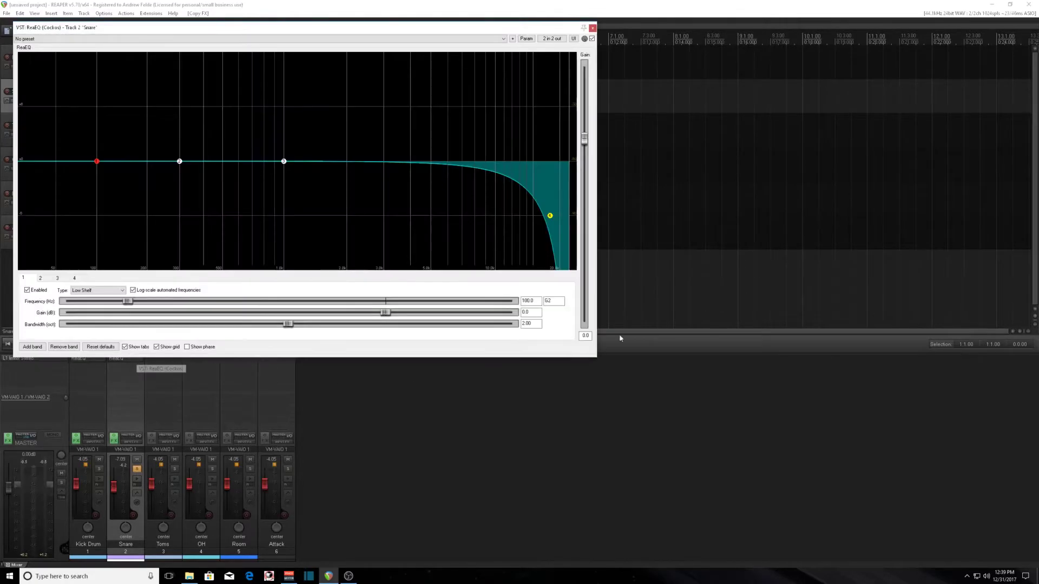
Step: Change band 4 of the snare's ReaEQ from Low Pass to the Band type
{"action": "left_click", "coordinate": [550, 217]}
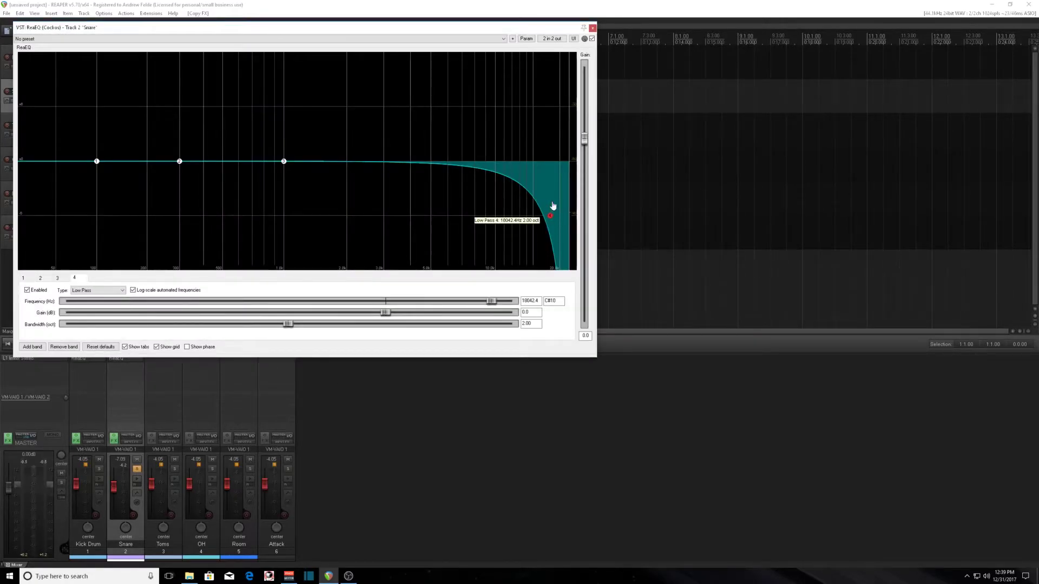
{"action": "left_click", "coordinate": [116, 290]}
{"action": "left_click", "coordinate": [90, 307]}
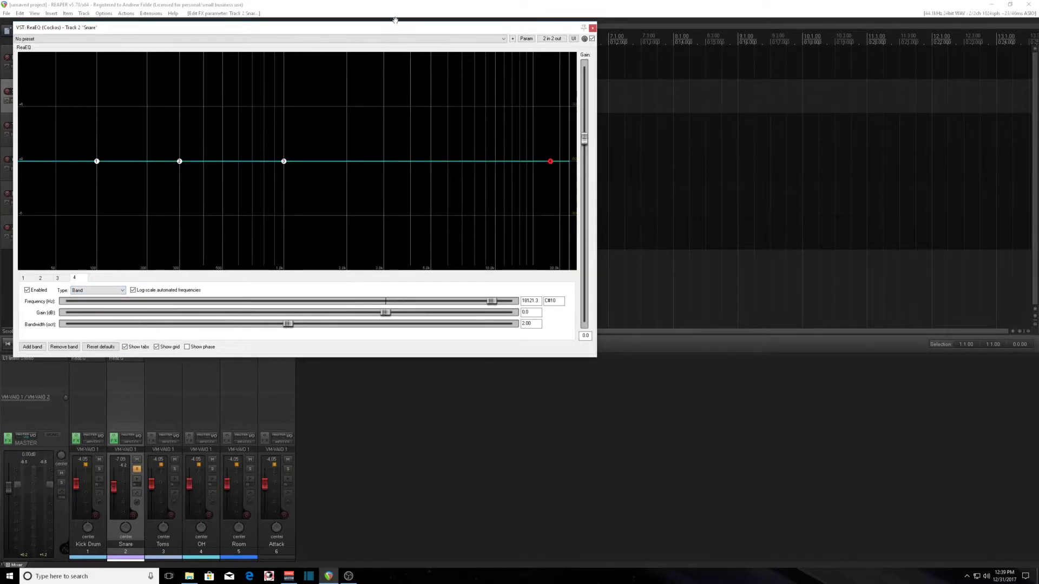
{"action": "left_click_drag", "start_coordinate": [393, 29], "coordinate": [636, 155]}
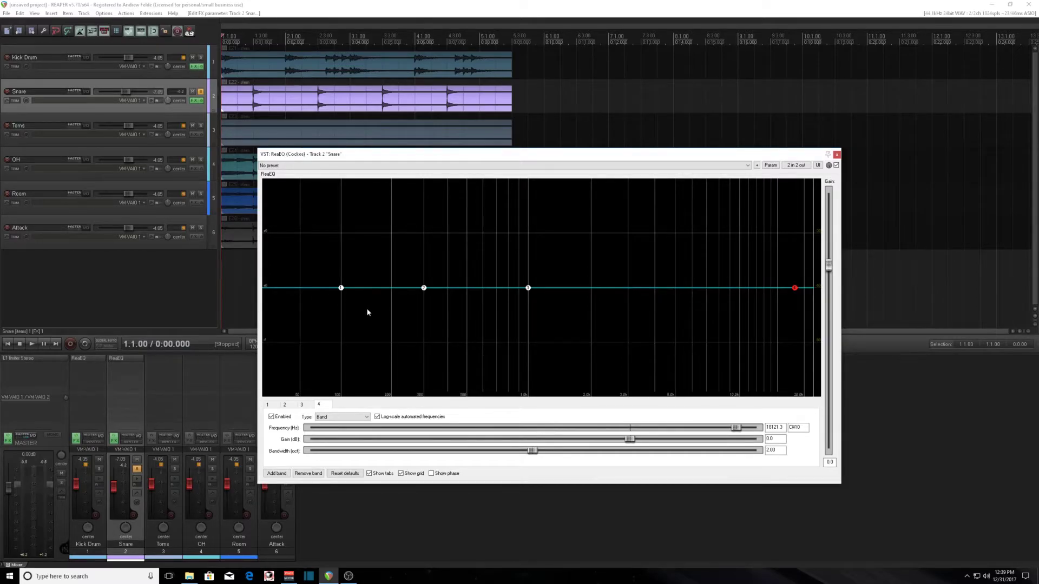
{"action": "left_click_drag", "start_coordinate": [477, 157], "coordinate": [506, 190]}
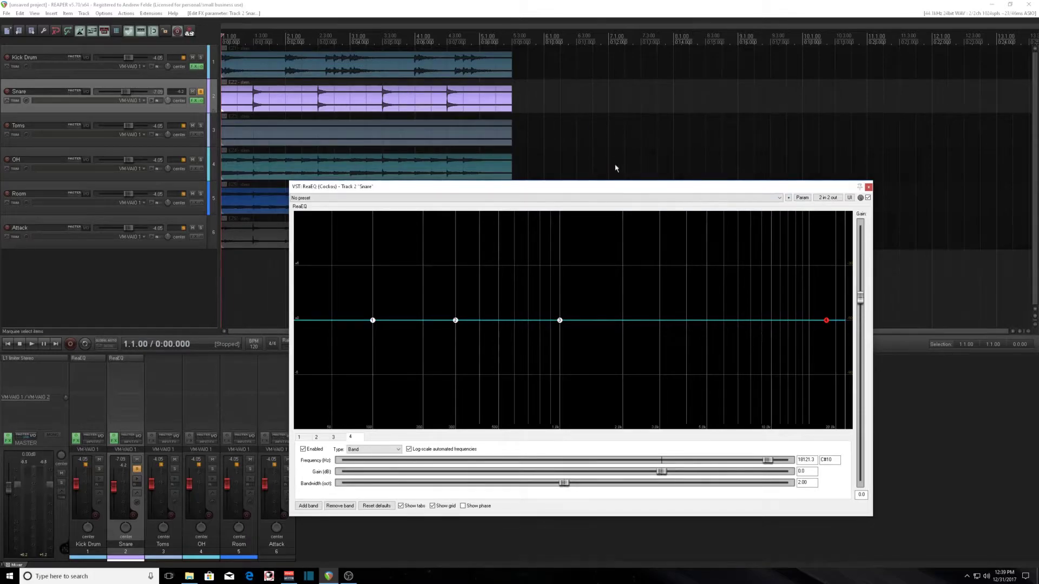
Step: Play the soloed snare to examine its spectrum and change band 1 to a High Pass filter at about 62 Hz
{"action": "left_click", "coordinate": [301, 438]}
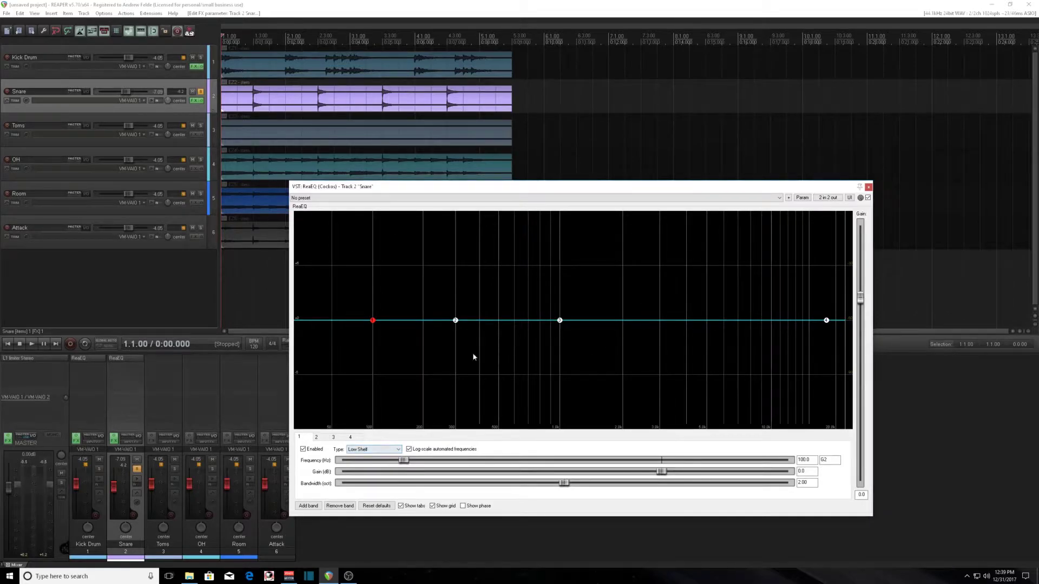
{"action": "key", "text": "space"}
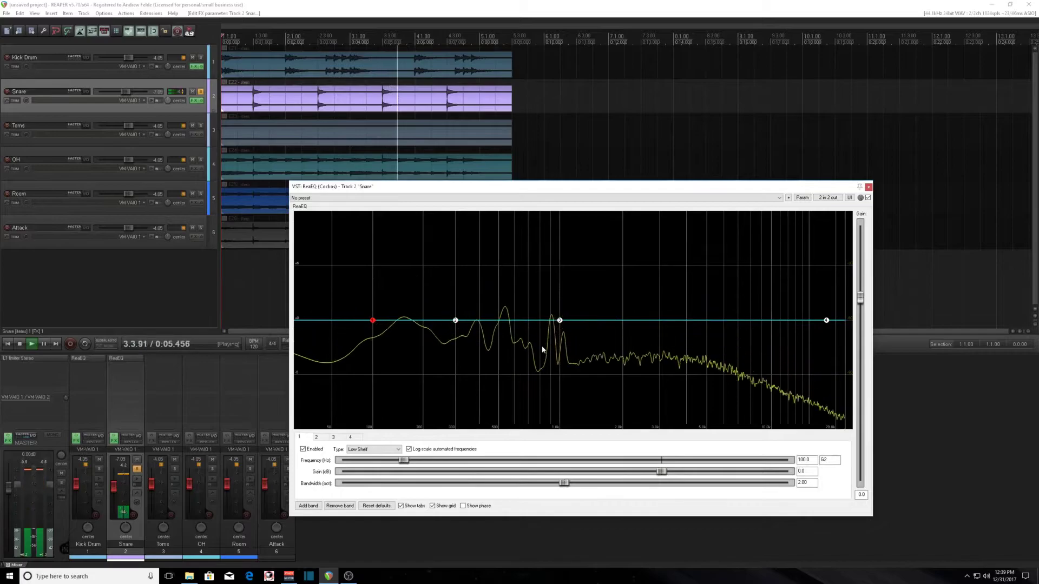
{"action": "key", "text": "space"}
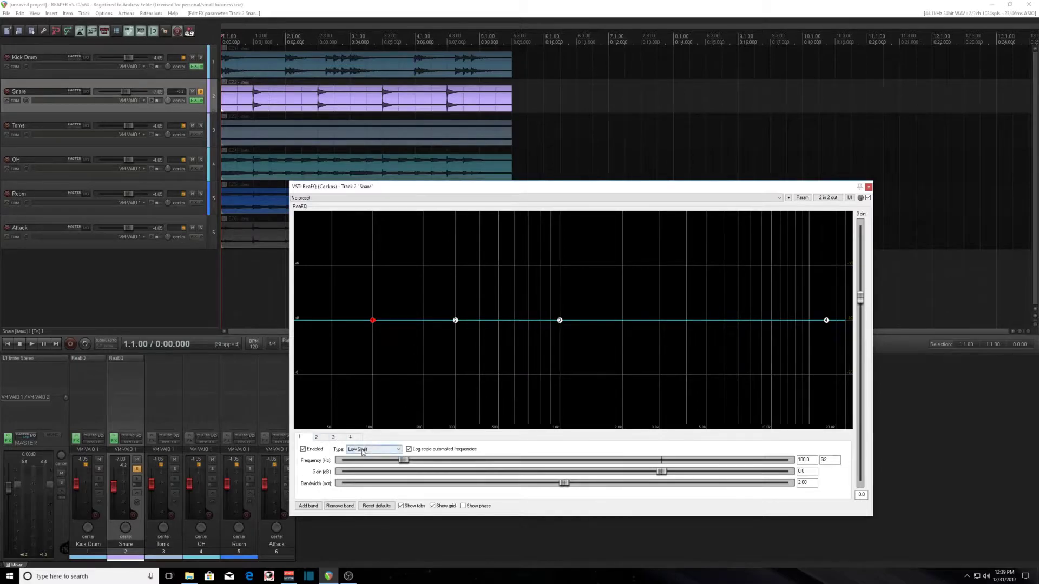
{"action": "left_click", "coordinate": [378, 449]}
{"action": "left_click", "coordinate": [379, 478]}
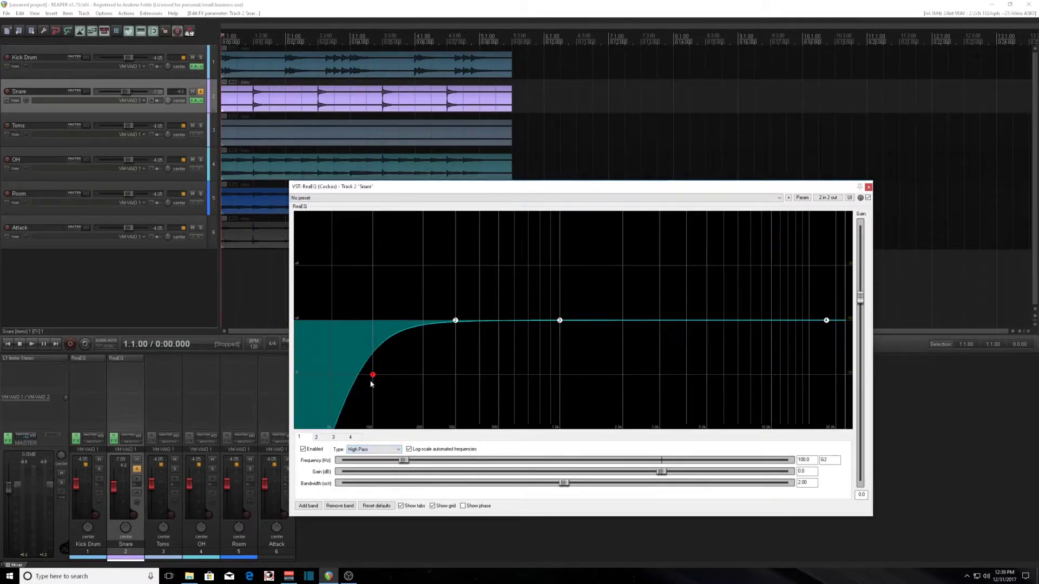
{"action": "left_click_drag", "start_coordinate": [372, 375], "coordinate": [343, 375]}
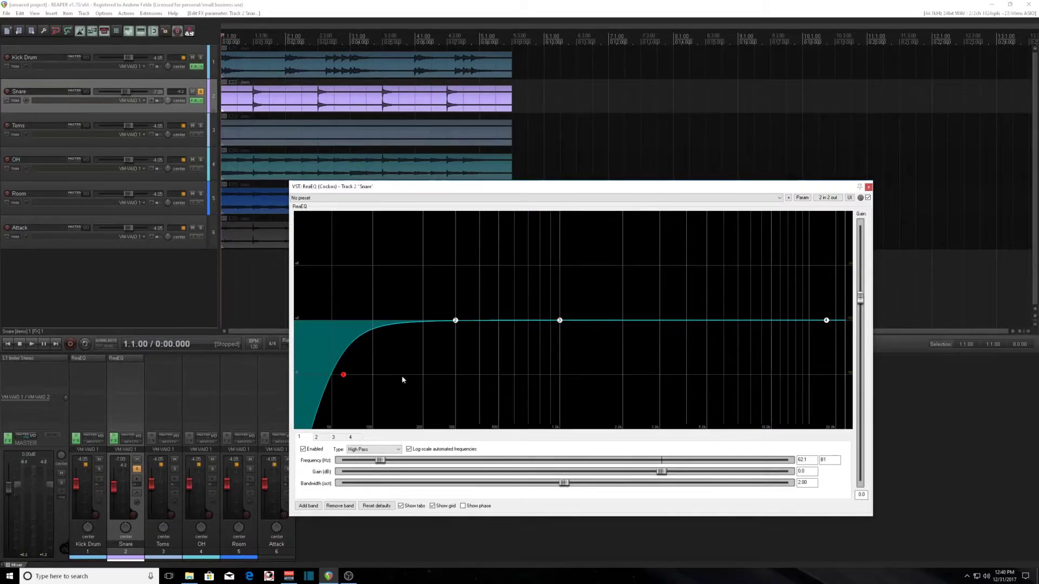
Step: Audition the snare's high-pass filter during playback and raise its frequency to about 73 Hz
{"action": "mouse_move", "coordinate": [343, 377]}
{"action": "key", "text": "space"}
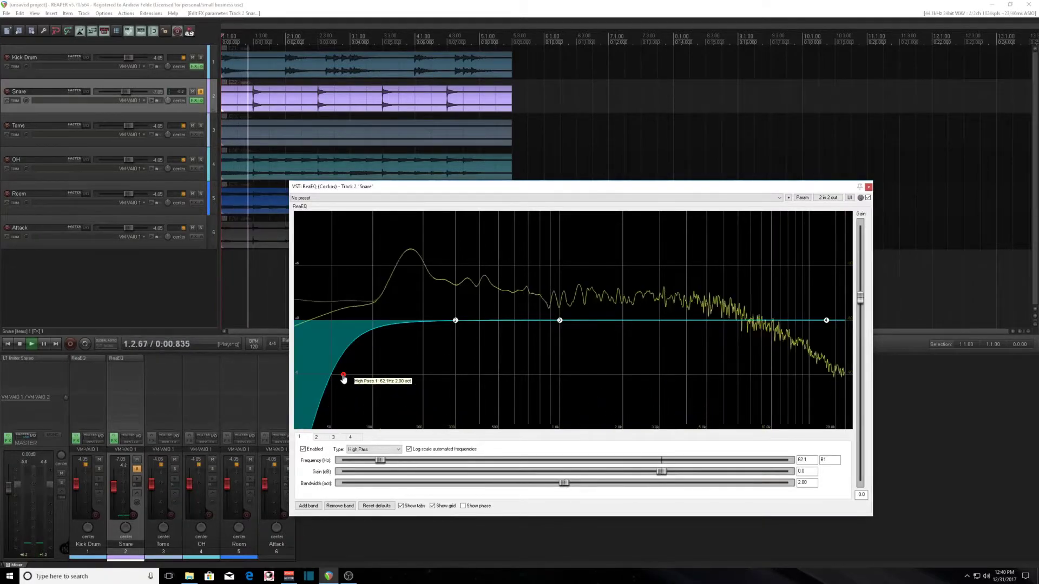
{"action": "mouse_move", "coordinate": [343, 376]}
{"action": "left_mouse_down"}
{"action": "mouse_move", "coordinate": [358, 376]}
{"action": "mouse_move", "coordinate": [347, 380]}
{"action": "left_mouse_up"}
{"action": "key", "text": "space"}
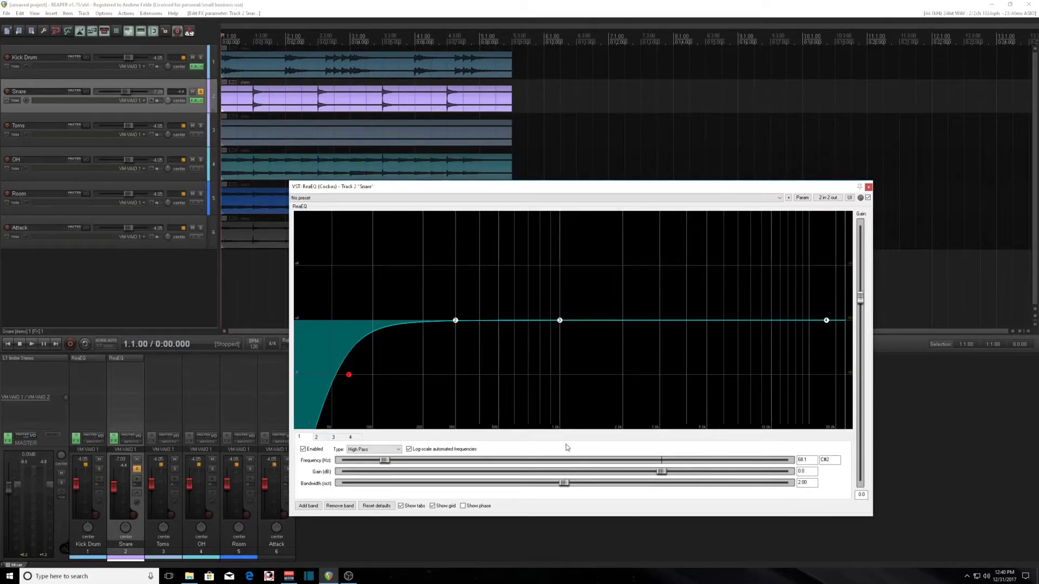
{"action": "left_click_drag", "start_coordinate": [348, 375], "coordinate": [352, 381]}
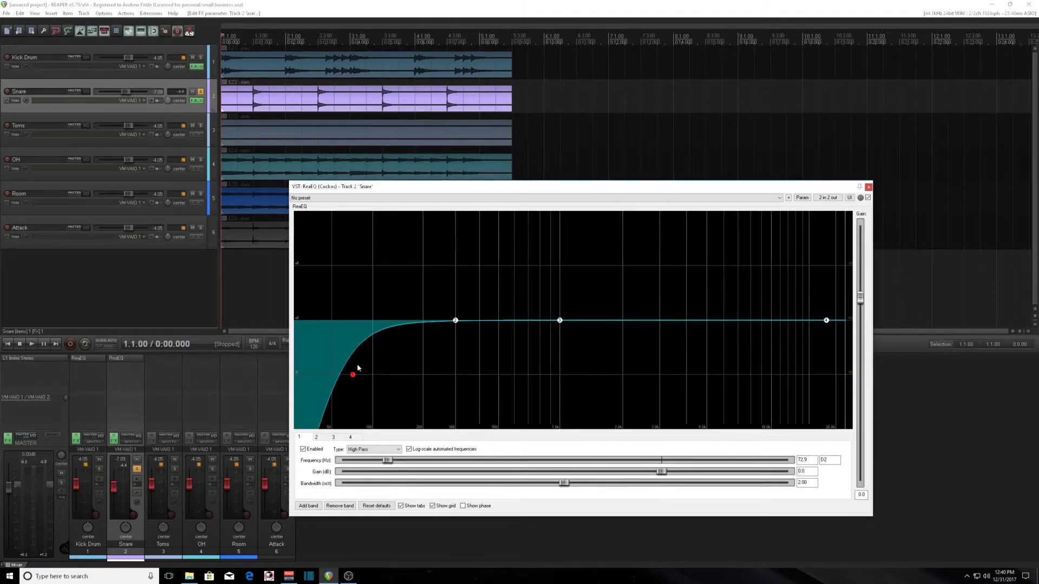
Step: Change the snare's band 4 to Low Pass, tune it to about 19,900 Hz while listening, and close the equalizer
{"action": "left_click_drag", "start_coordinate": [579, 185], "coordinate": [556, 191]}
{"action": "left_click_drag", "start_coordinate": [803, 326], "coordinate": [789, 326]}
{"action": "left_click_drag", "start_coordinate": [664, 193], "coordinate": [572, 191]}
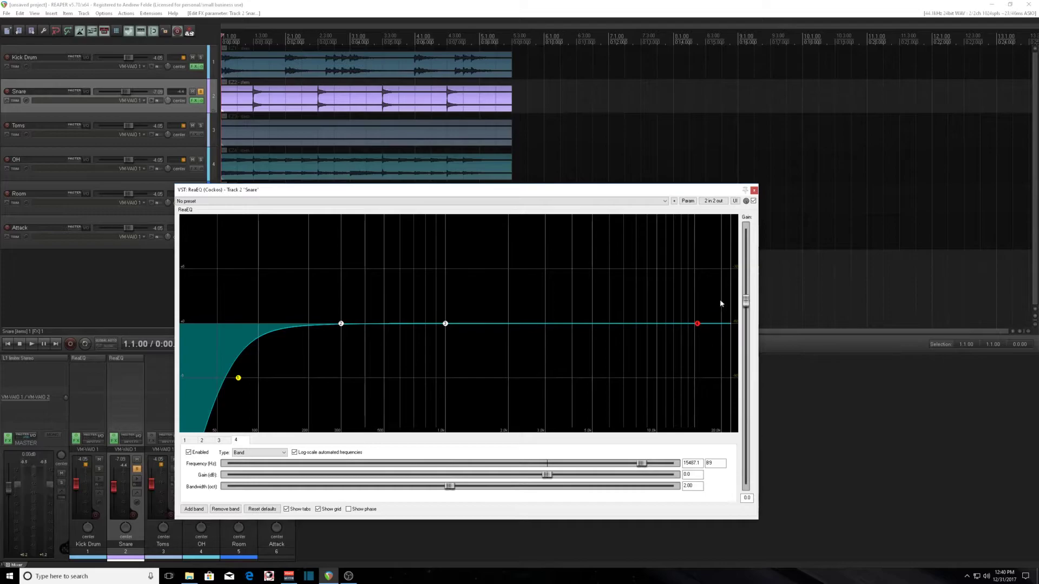
{"action": "mouse_move", "coordinate": [579, 190]}
{"action": "left_mouse_down"}
{"action": "mouse_move", "coordinate": [581, 210]}
{"action": "mouse_move", "coordinate": [575, 189]}
{"action": "left_mouse_up"}
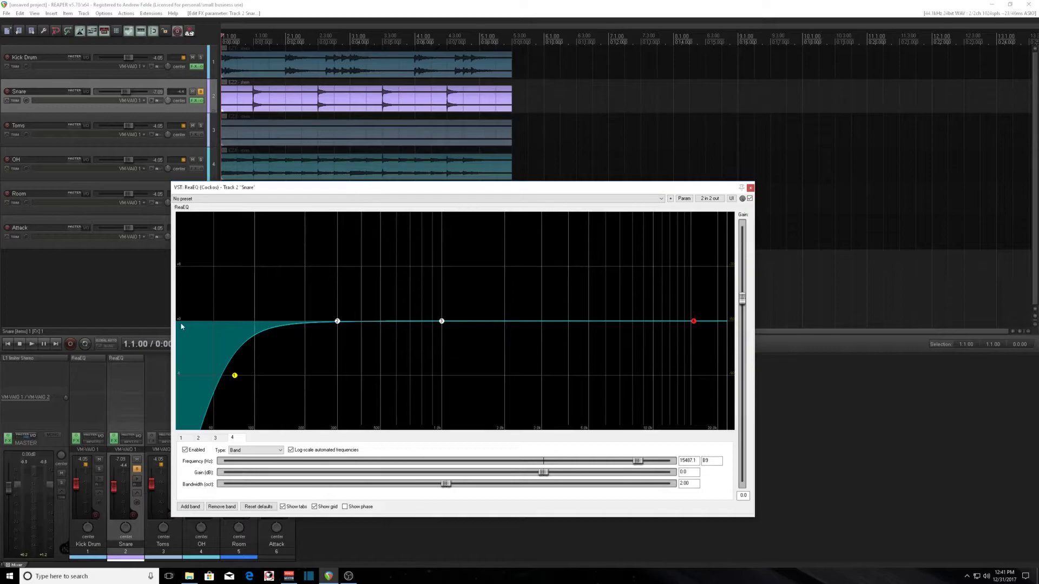
{"action": "left_click", "coordinate": [273, 451]}
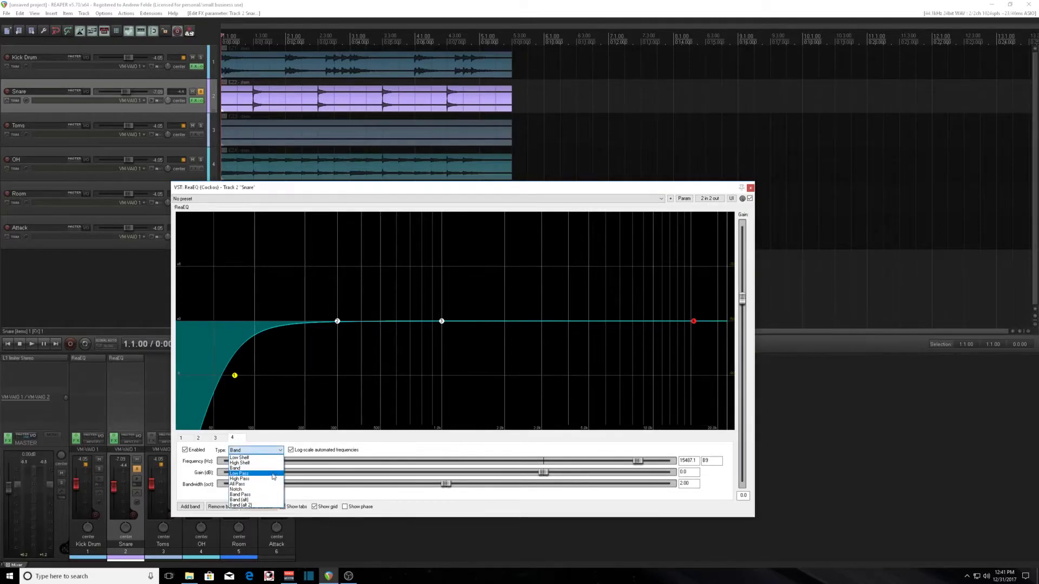
{"action": "left_click", "coordinate": [240, 473]}
{"action": "left_click_drag", "start_coordinate": [693, 375], "coordinate": [720, 381]}
{"action": "key", "text": "space"}
{"action": "mouse_move", "coordinate": [705, 385]}
{"action": "left_mouse_down"}
{"action": "mouse_move", "coordinate": [665, 395]}
{"action": "mouse_move", "coordinate": [734, 381]}
{"action": "mouse_move", "coordinate": [717, 390]}
{"action": "left_mouse_up"}
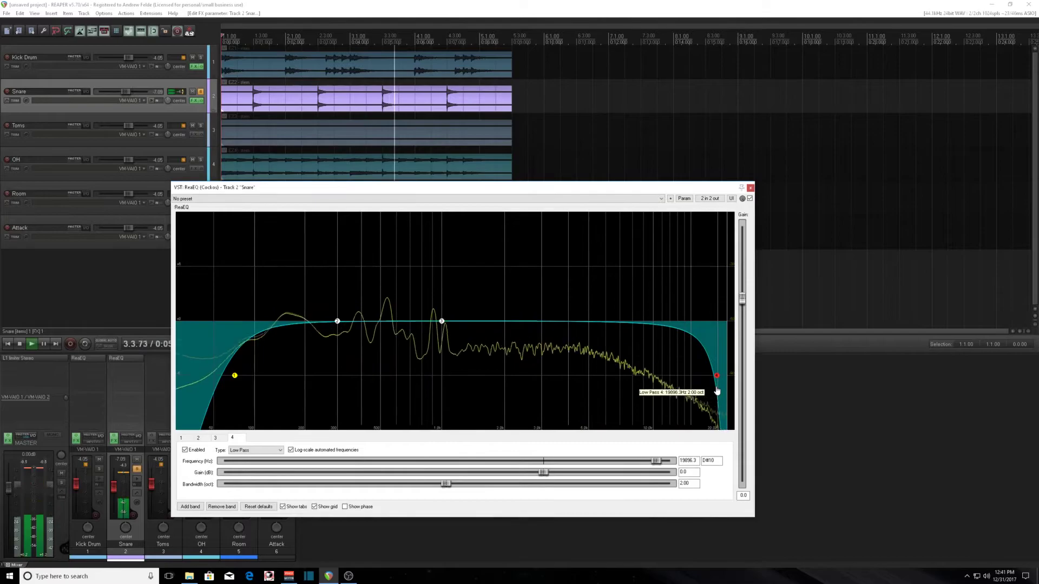
{"action": "key", "text": "space"}
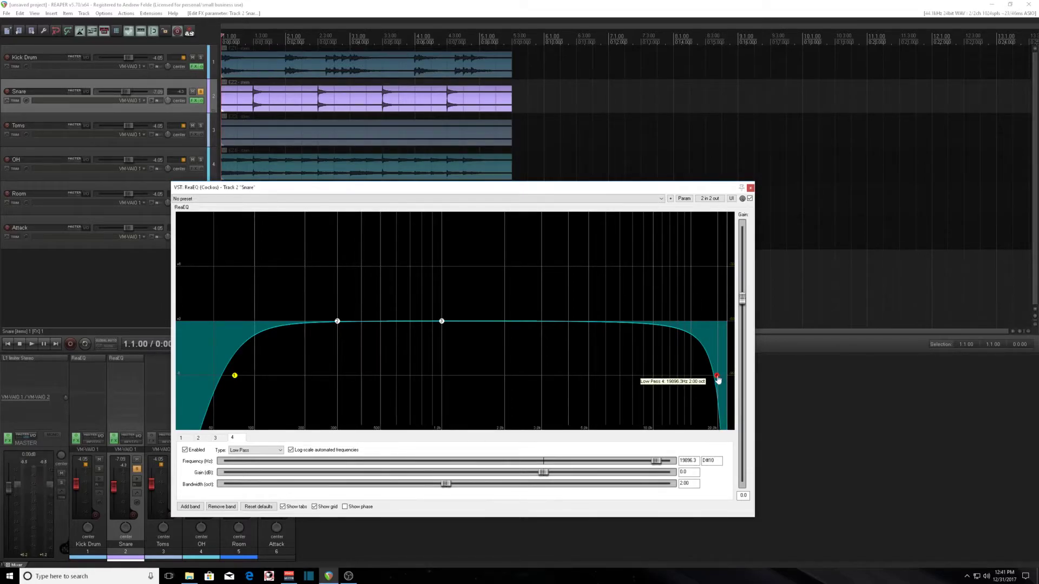
{"action": "left_click", "coordinate": [750, 188]}
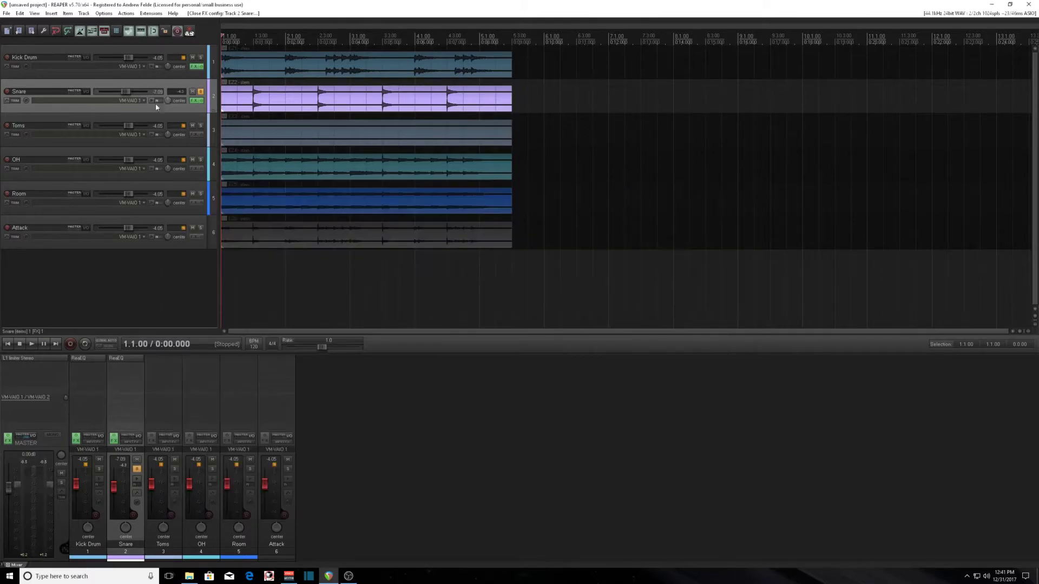
Step: Switch the solo from the snare to the OH track and insert ReaEQ on the OH track
{"action": "left_click", "coordinate": [200, 91]}
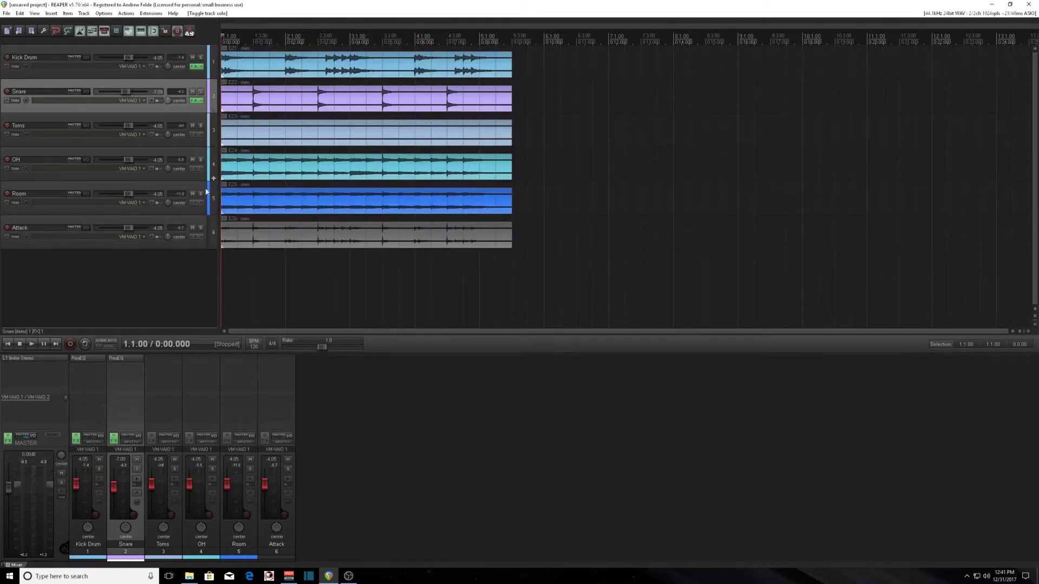
{"action": "left_click", "coordinate": [190, 177]}
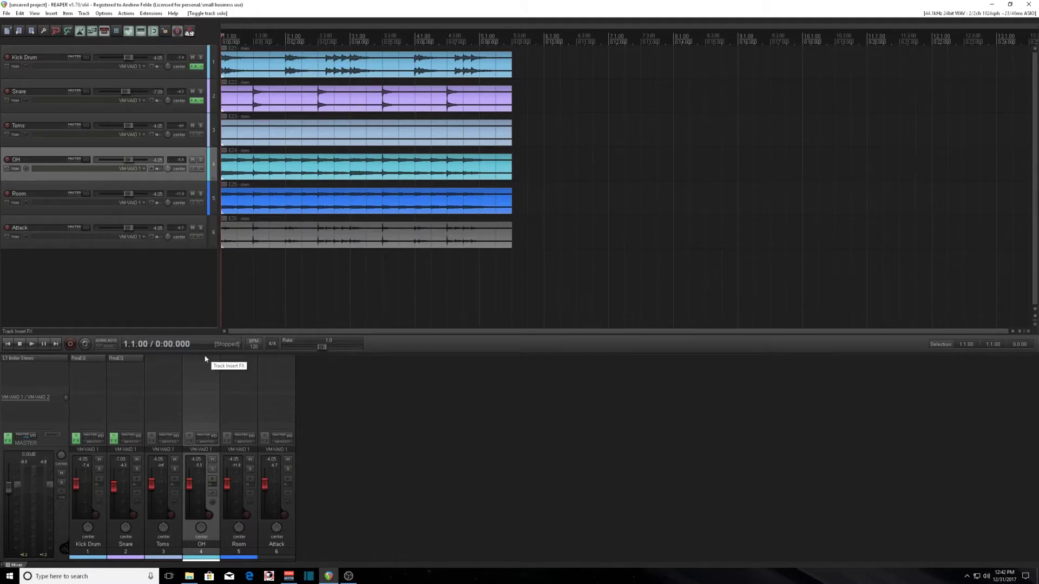
{"action": "left_click", "coordinate": [201, 160]}
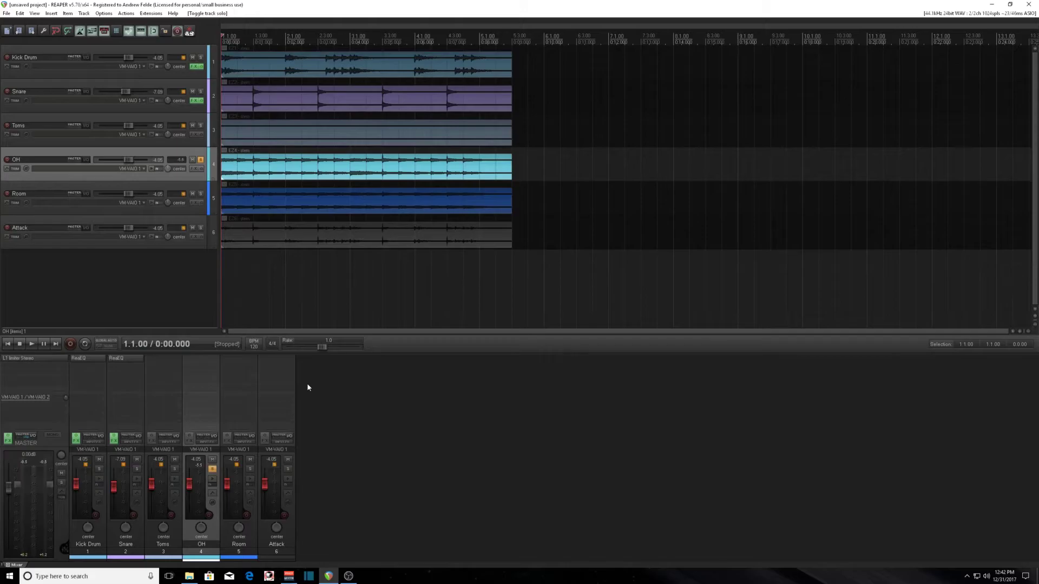
{"action": "double_click", "coordinate": [206, 359]}
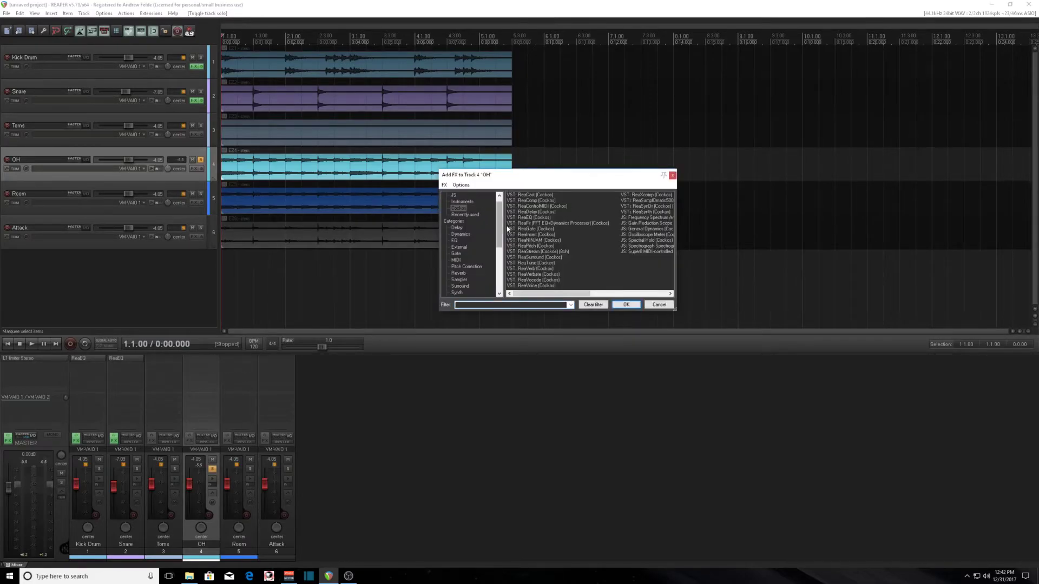
{"action": "double_click", "coordinate": [544, 218]}
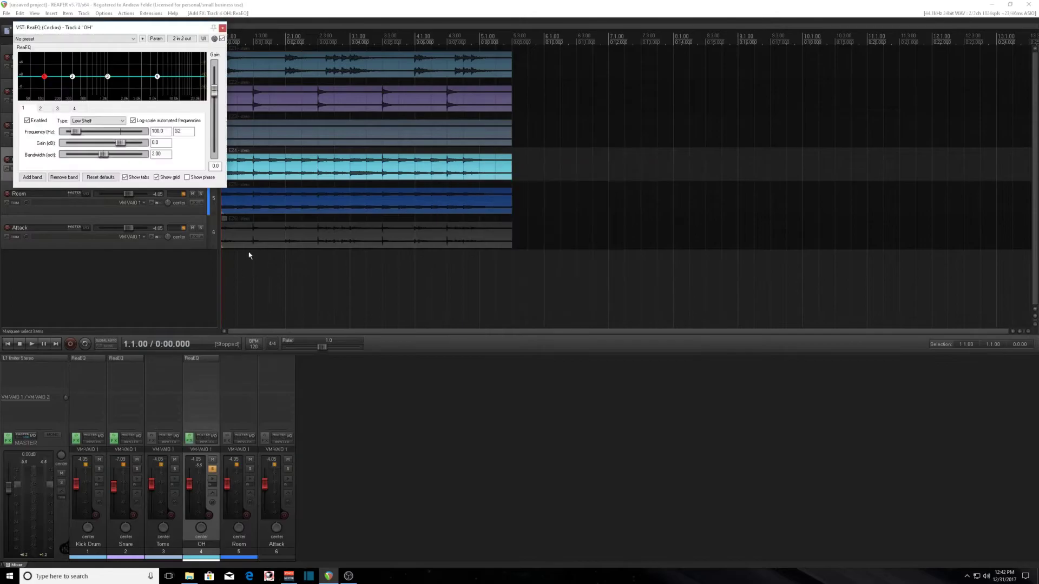
Step: Enlarge the OH track's ReaEQ window and play the soloed overheads to examine their spectrum
{"action": "left_click_drag", "start_coordinate": [180, 32], "coordinate": [542, 251]}
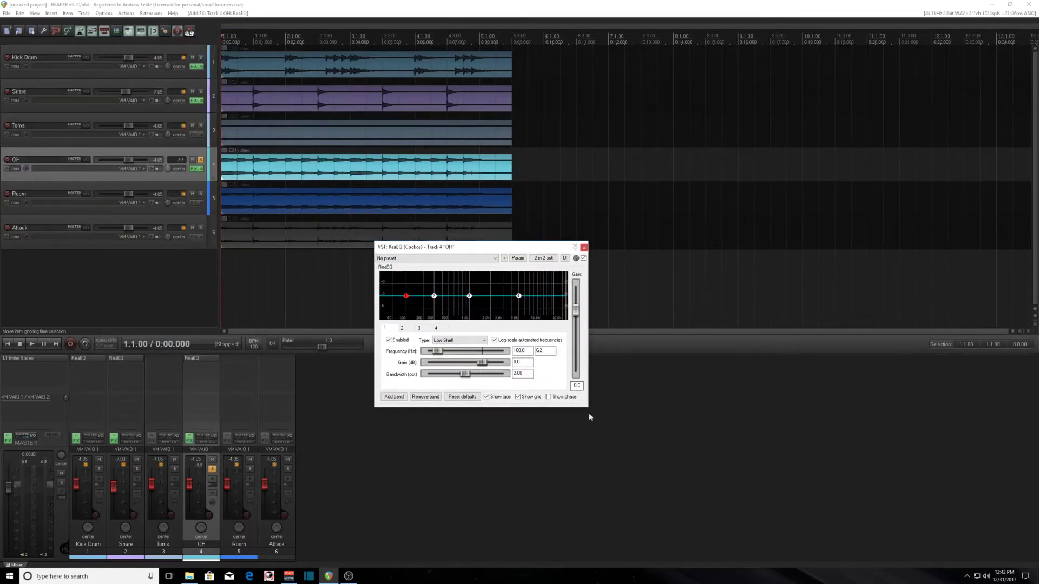
{"action": "left_click_drag", "start_coordinate": [589, 409], "coordinate": [867, 540]}
{"action": "left_click_drag", "start_coordinate": [560, 247], "coordinate": [403, 144]}
{"action": "key", "text": "space"}
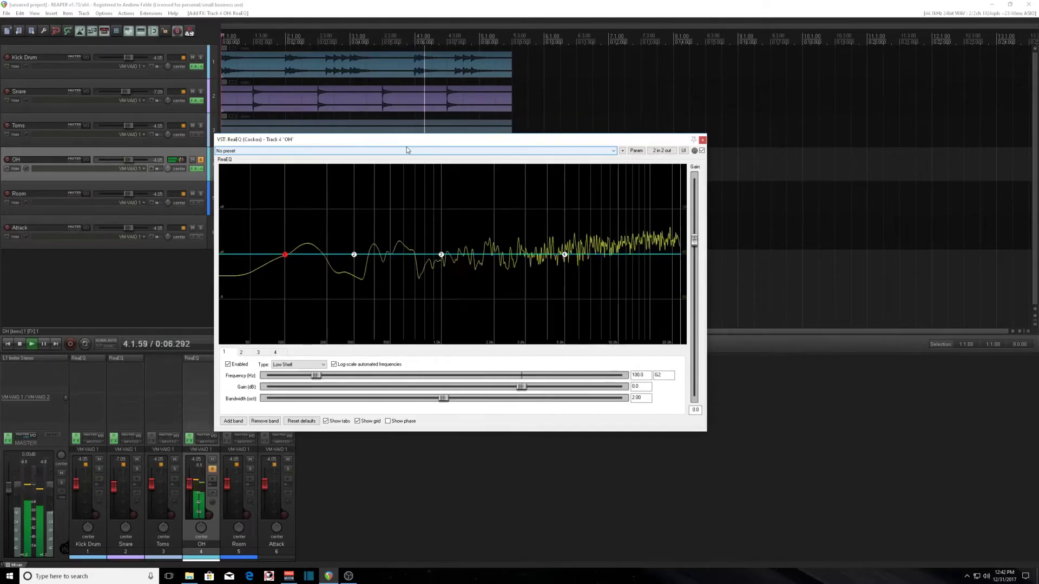
{"action": "key", "text": "space"}
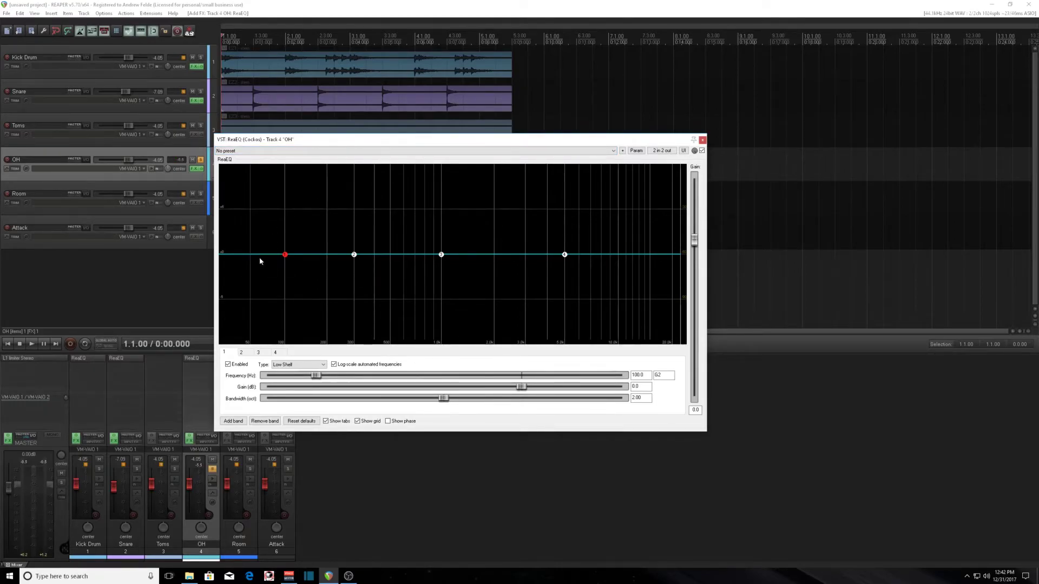
Step: Change band 1 of the OH track's ReaEQ from Low Shelf to the High Pass type
{"action": "left_click", "coordinate": [279, 365]}
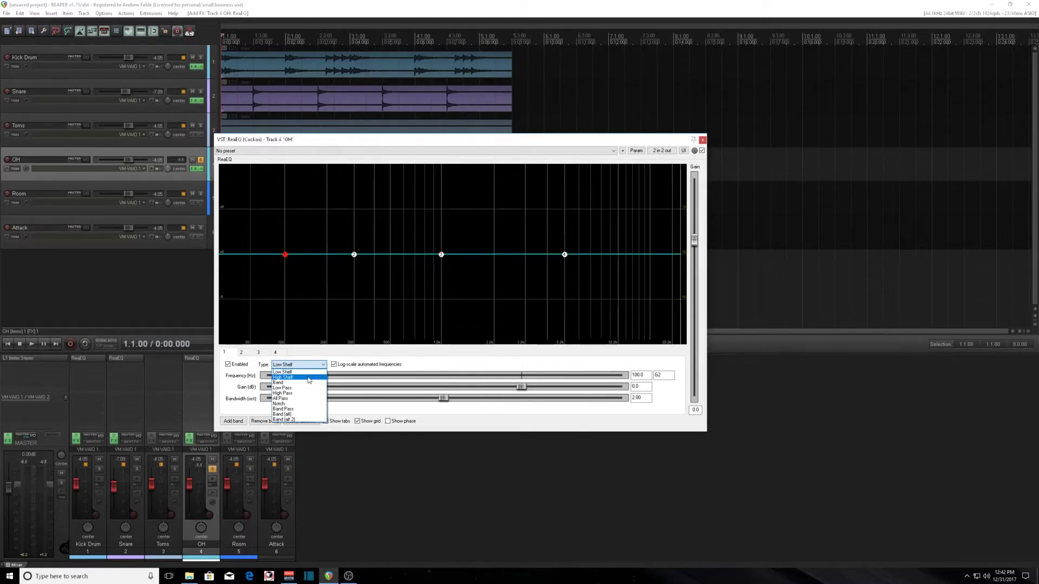
{"action": "left_click", "coordinate": [301, 394]}
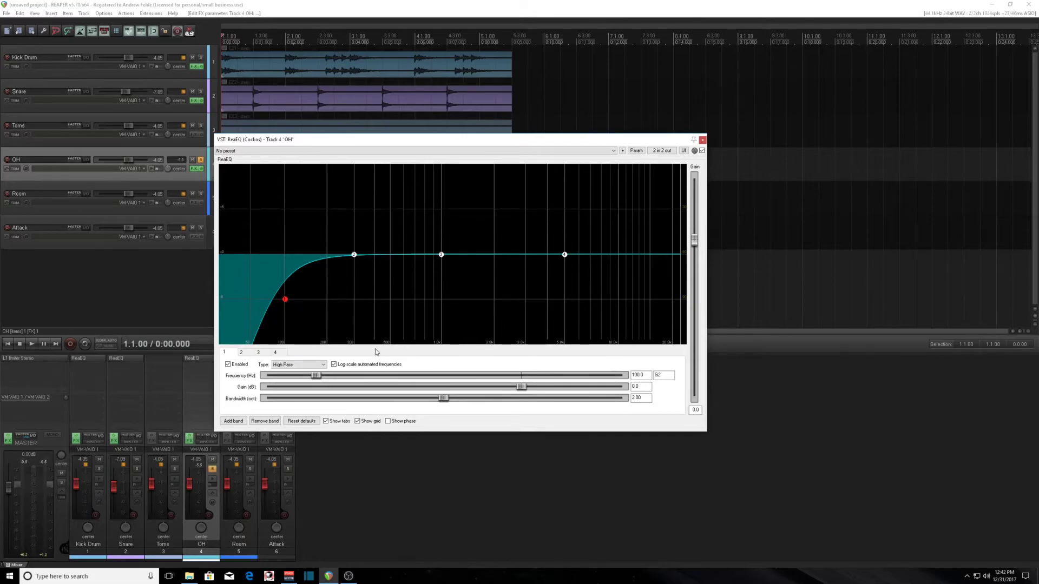
{"action": "left_click_drag", "start_coordinate": [418, 144], "coordinate": [480, 154]}
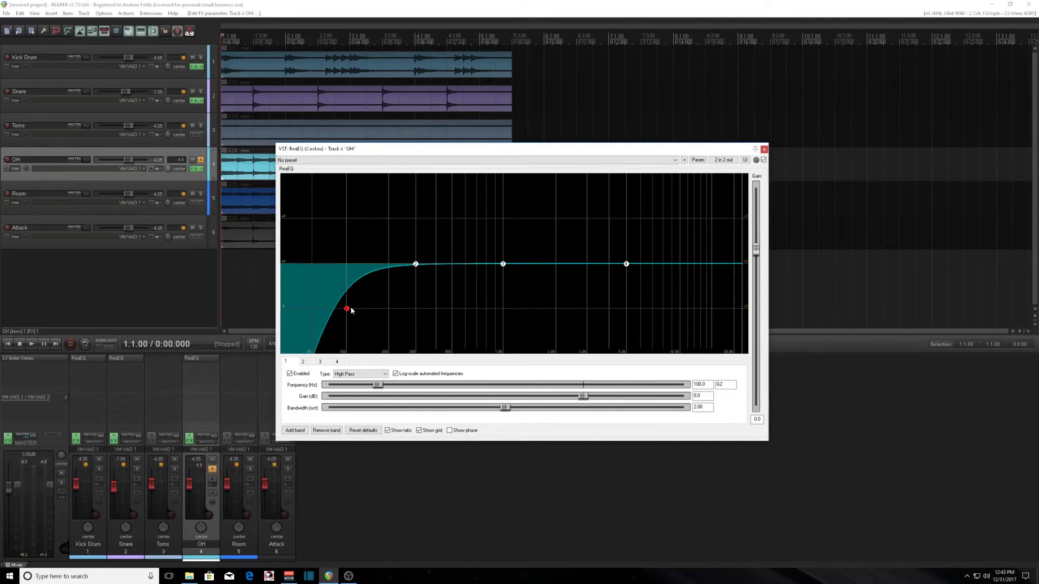
Step: Audition the OH high-pass filter during playback, trying about 110.6 Hz before returning it to 100 Hz
{"action": "key", "text": "space"}
{"action": "mouse_move", "coordinate": [348, 309]}
{"action": "left_mouse_down"}
{"action": "mouse_move", "coordinate": [386, 310]}
{"action": "mouse_move", "coordinate": [352, 310]}
{"action": "left_mouse_up"}
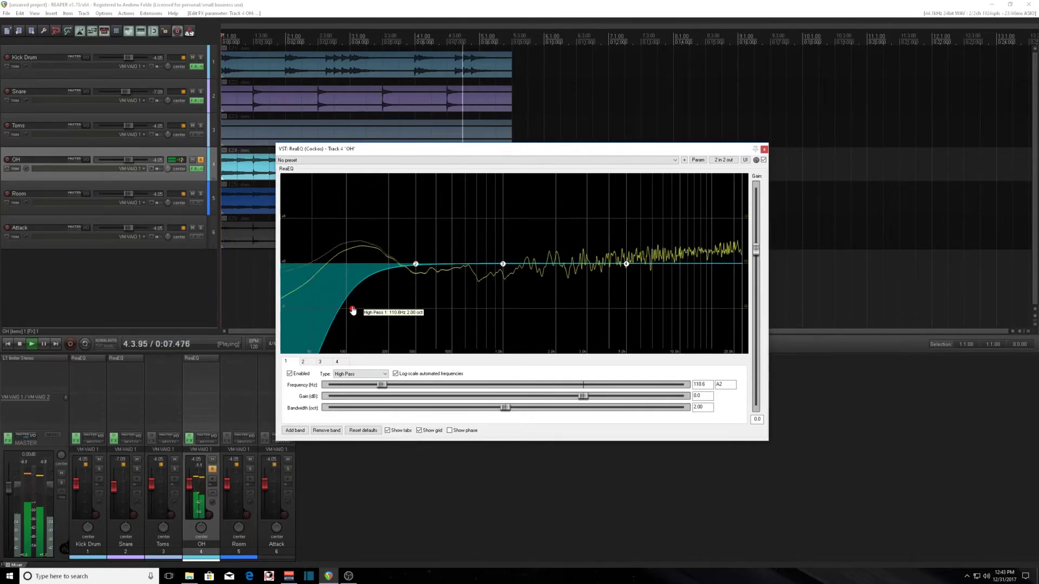
{"action": "key", "text": "space"}
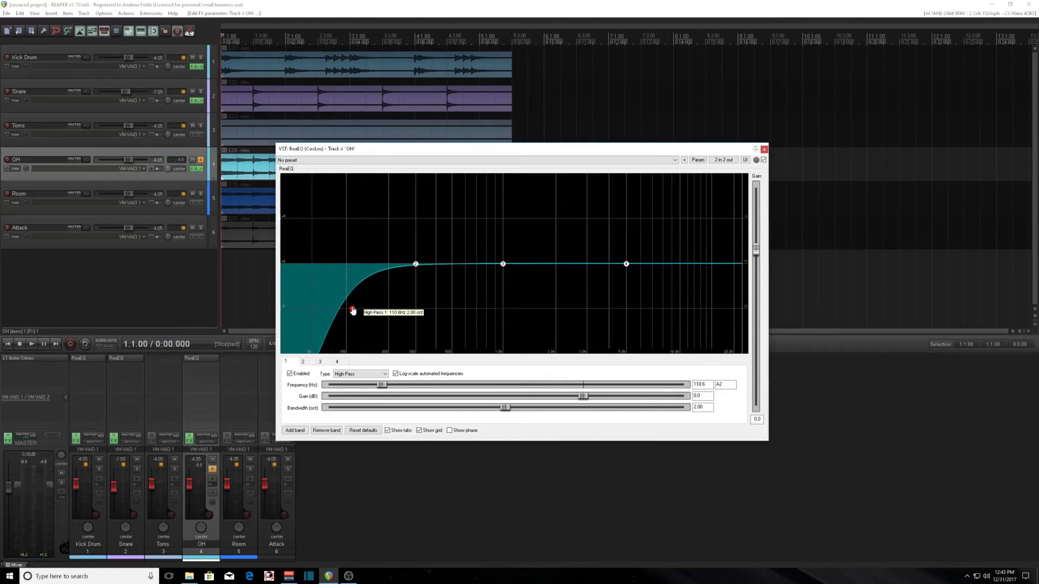
{"action": "key", "text": "space"}
{"action": "left_click_drag", "start_coordinate": [352, 310], "coordinate": [347, 311]}
{"action": "key", "text": "space"}
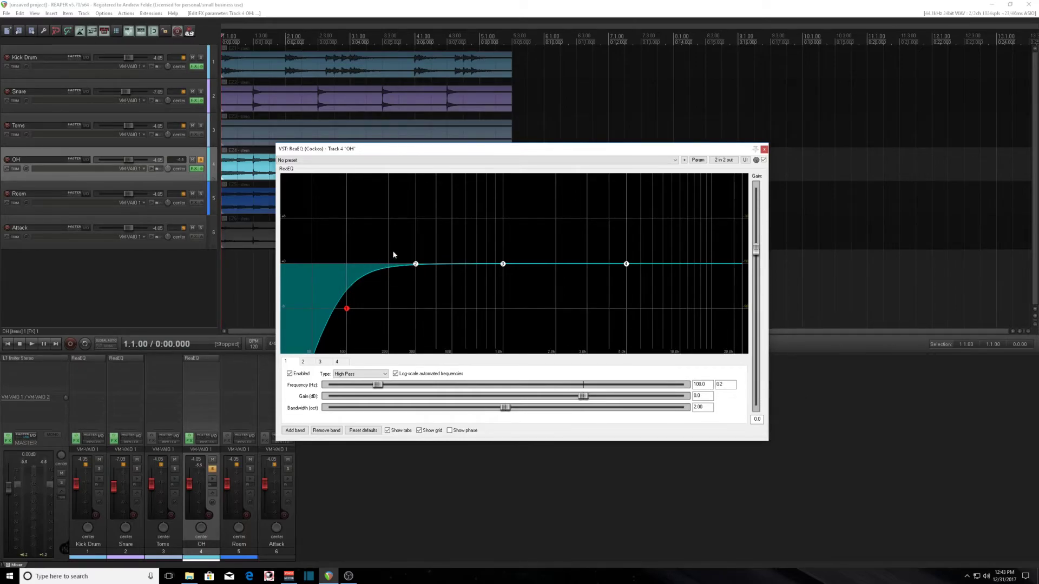
{"action": "left_click_drag", "start_coordinate": [429, 150], "coordinate": [520, 150]}
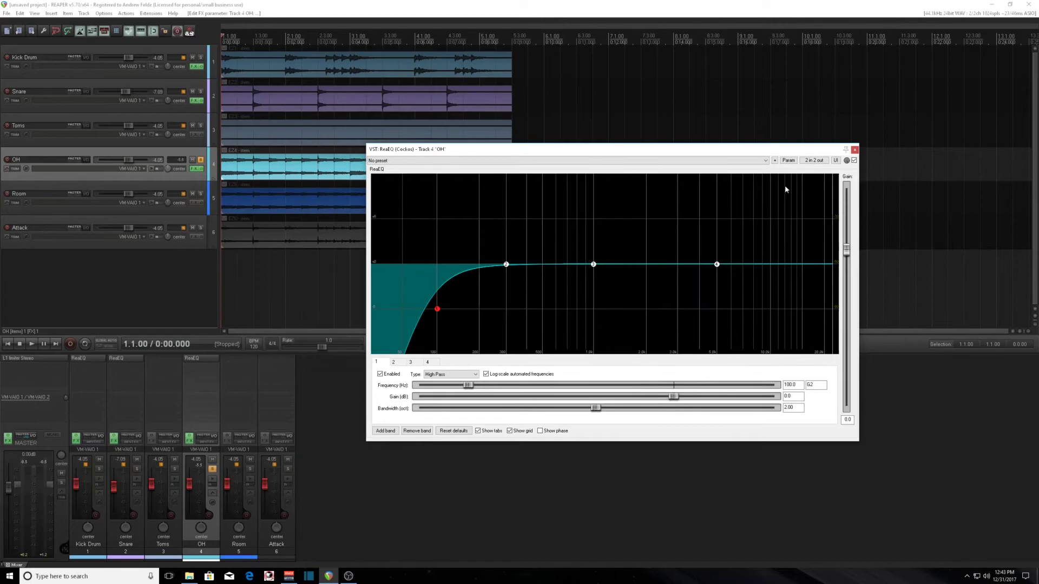
{"action": "left_click_drag", "start_coordinate": [805, 150], "coordinate": [715, 188]}
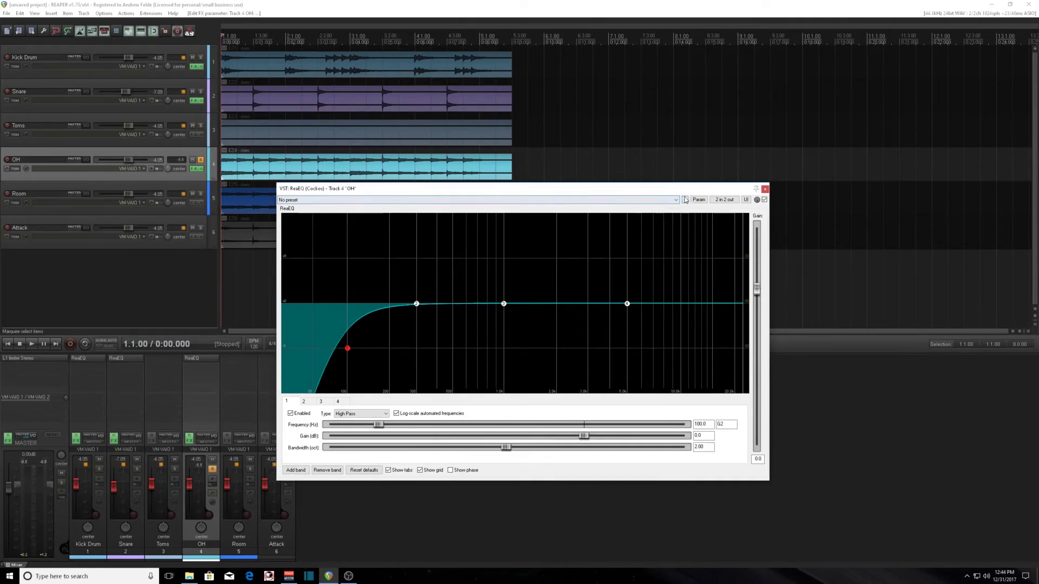
{"action": "left_click_drag", "start_coordinate": [679, 190], "coordinate": [674, 222]}
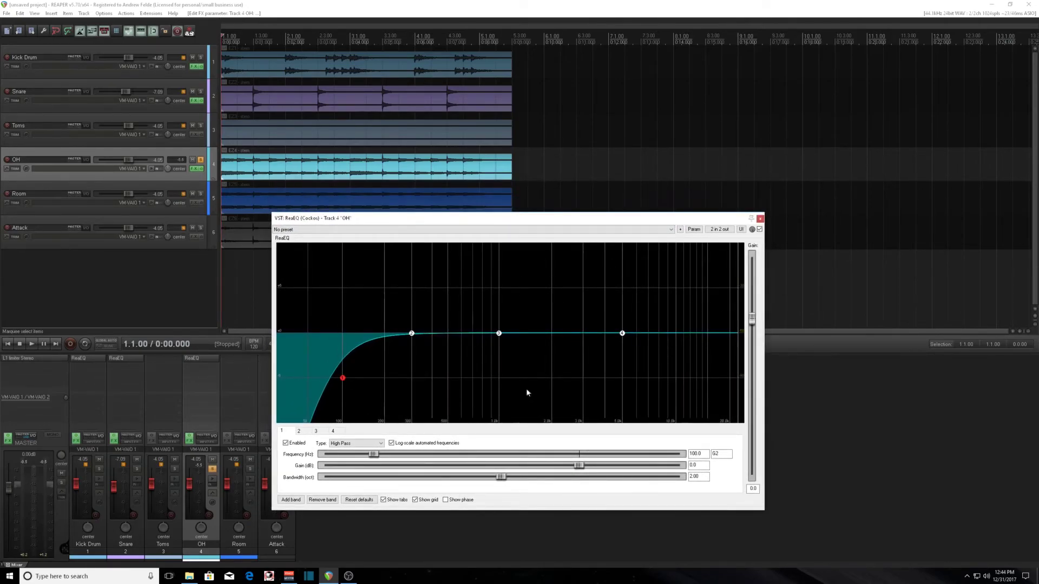
{"action": "left_click_drag", "start_coordinate": [515, 223], "coordinate": [516, 226]}
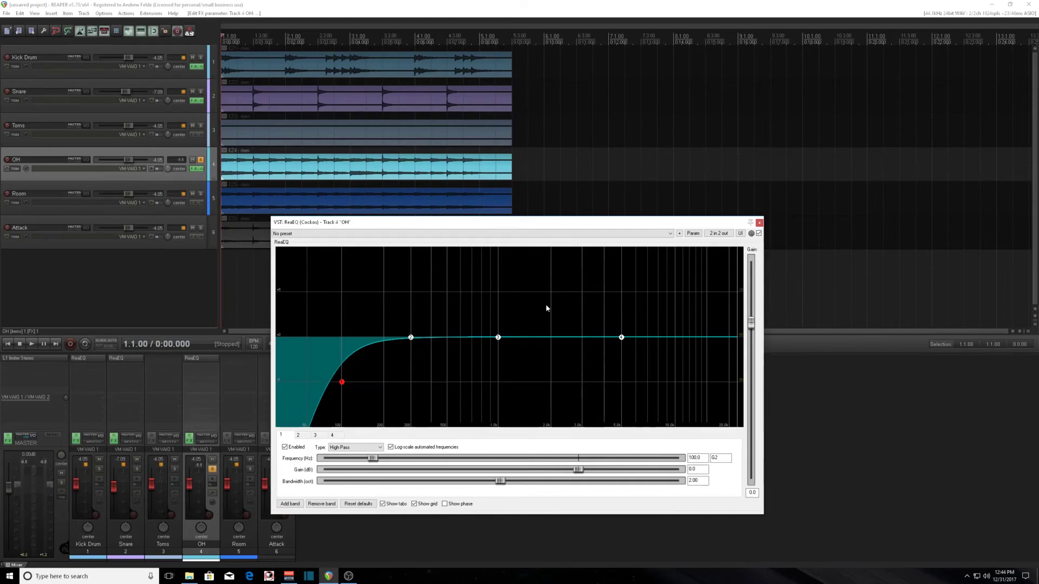
{"action": "left_click_drag", "start_coordinate": [595, 232], "coordinate": [615, 230]}
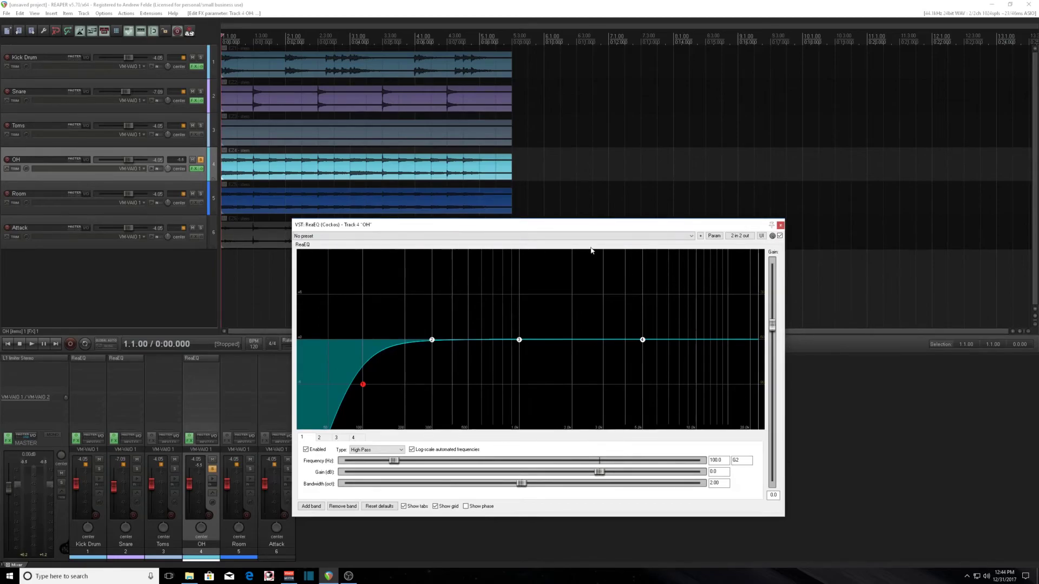
{"action": "left_click_drag", "start_coordinate": [560, 225], "coordinate": [538, 227]}
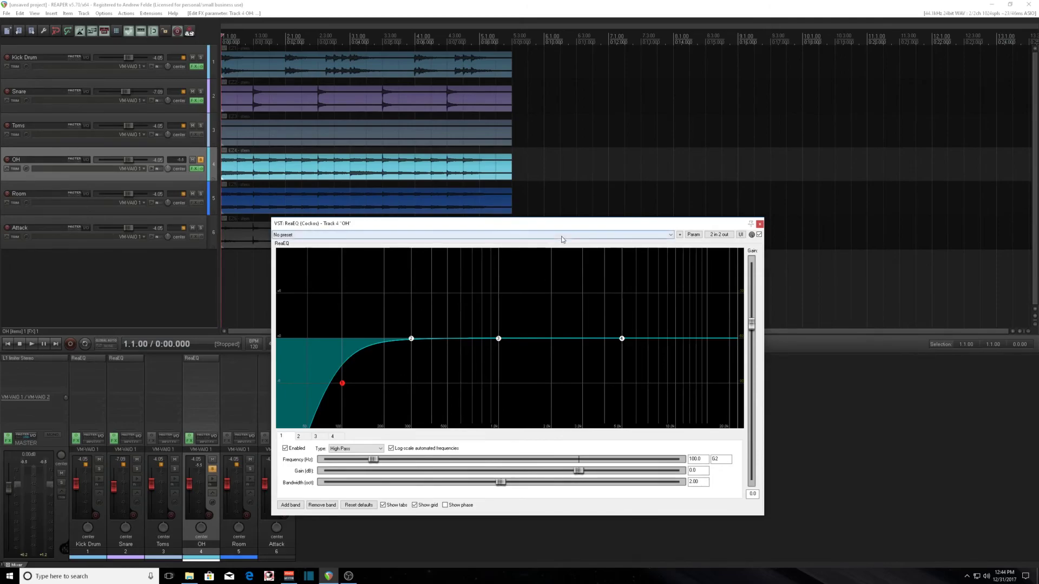
{"action": "left_click", "coordinate": [202, 211]}
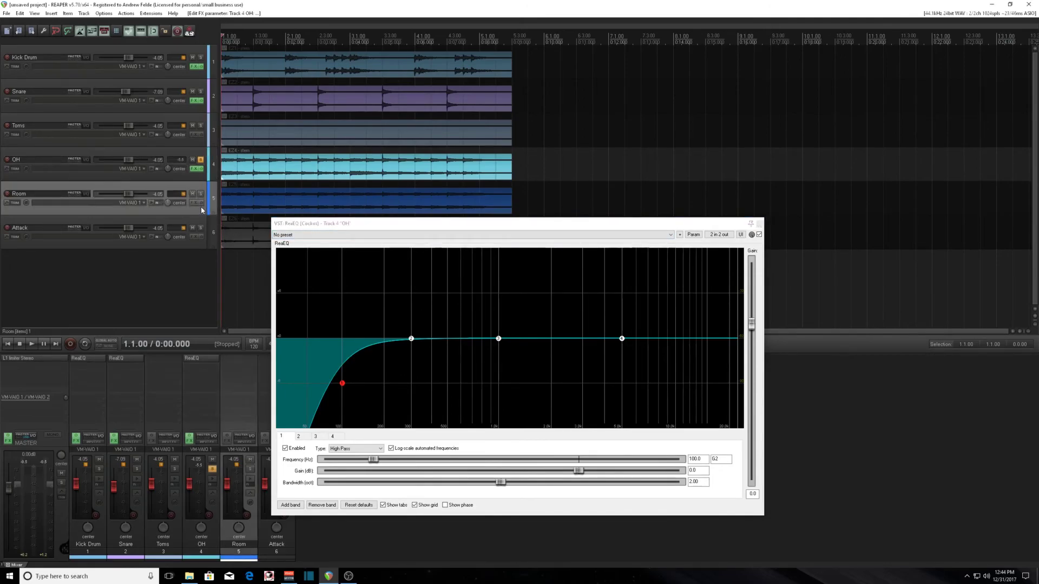
{"action": "left_click", "coordinate": [193, 177]}
{"action": "left_click", "coordinate": [188, 72]}
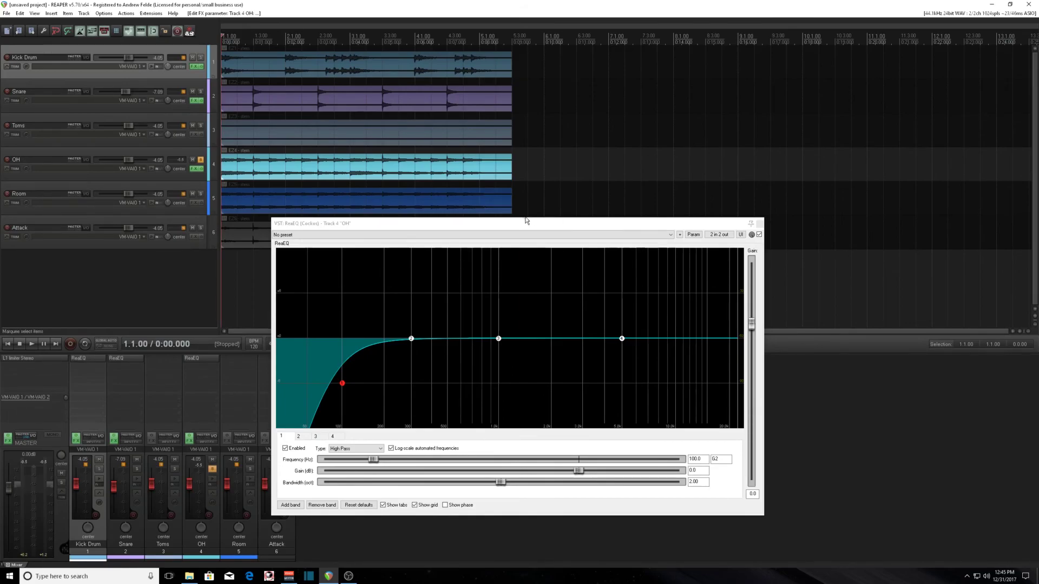
{"action": "left_click_drag", "start_coordinate": [501, 226], "coordinate": [528, 193]}
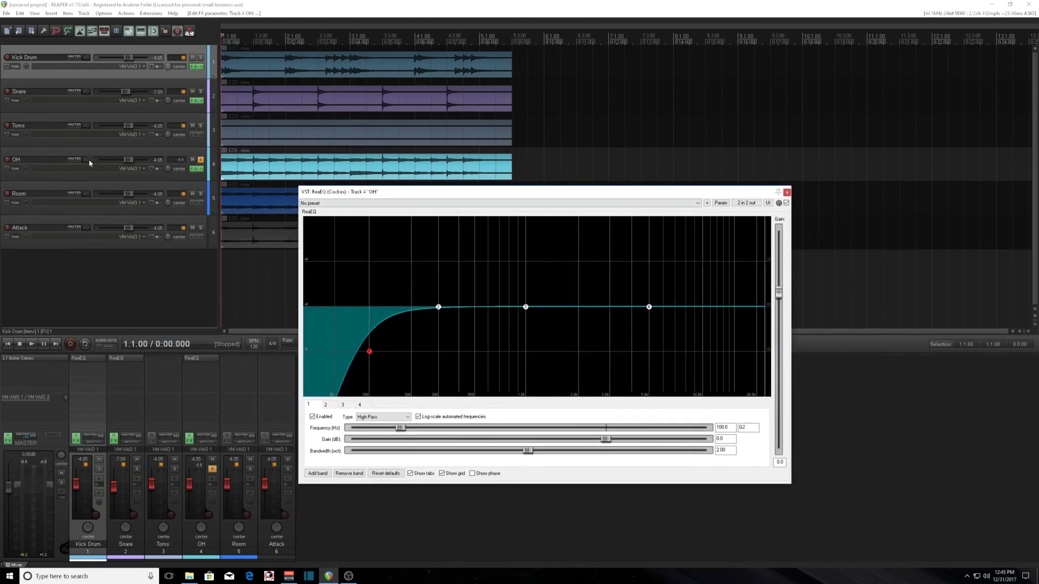
{"action": "left_click_drag", "start_coordinate": [554, 198], "coordinate": [531, 158]}
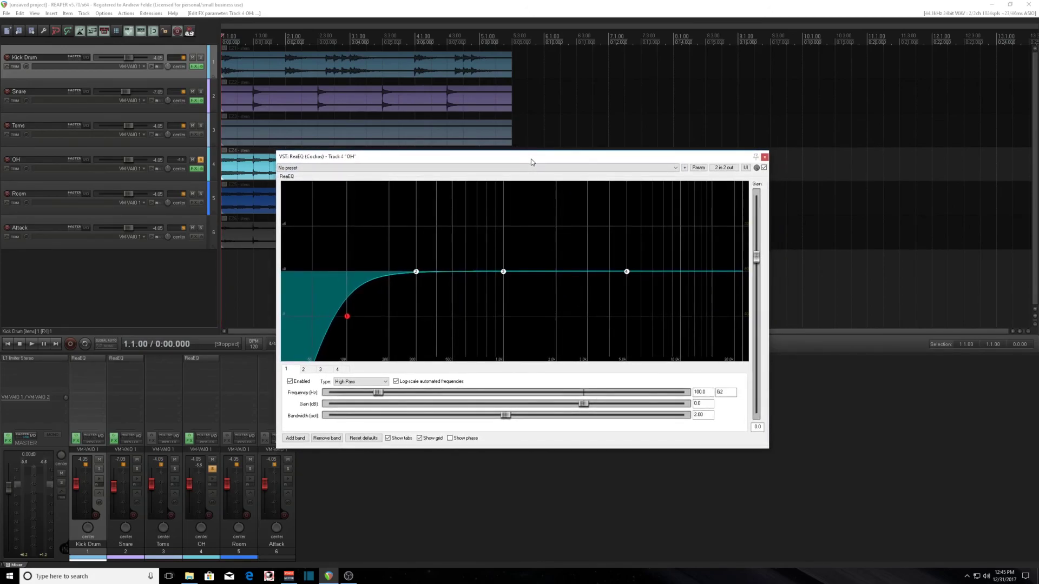